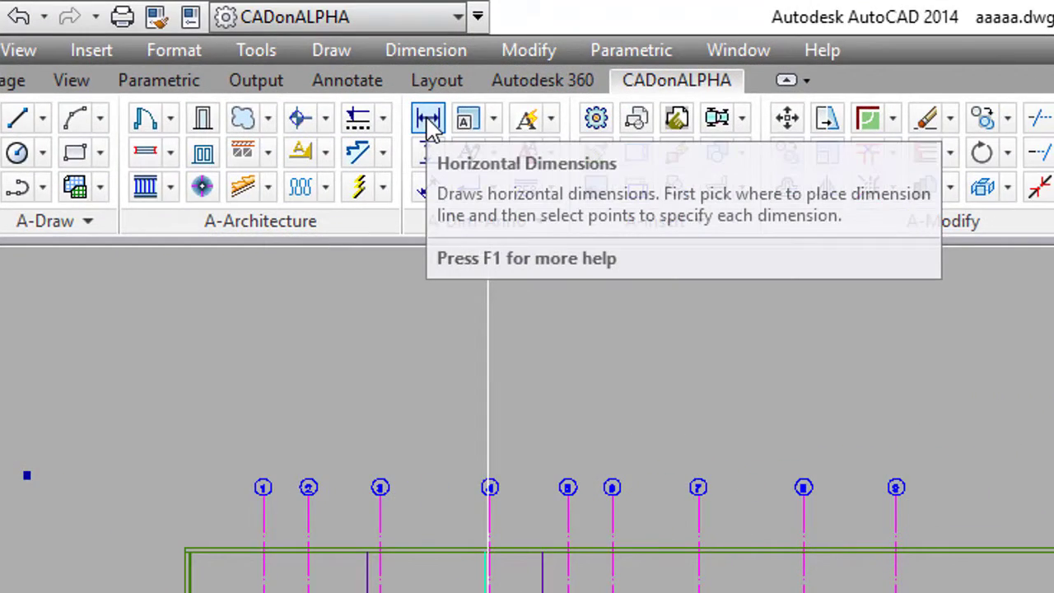
Add a continuous chain of horizontal dimensions between grid axes 1 to 5 below the floor plan
click(426, 120)
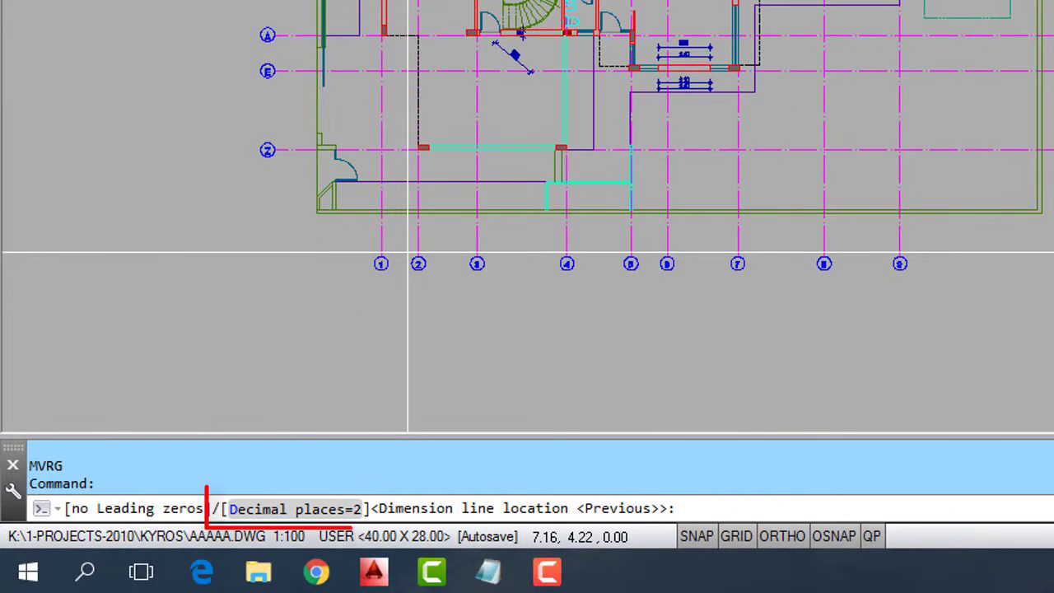
click(390, 243)
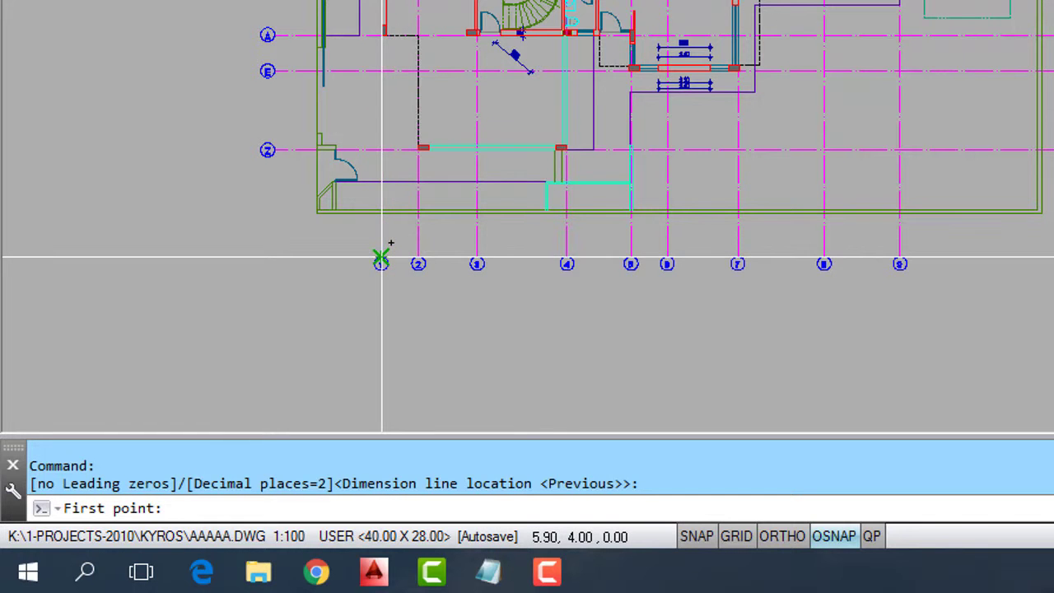
click(380, 257)
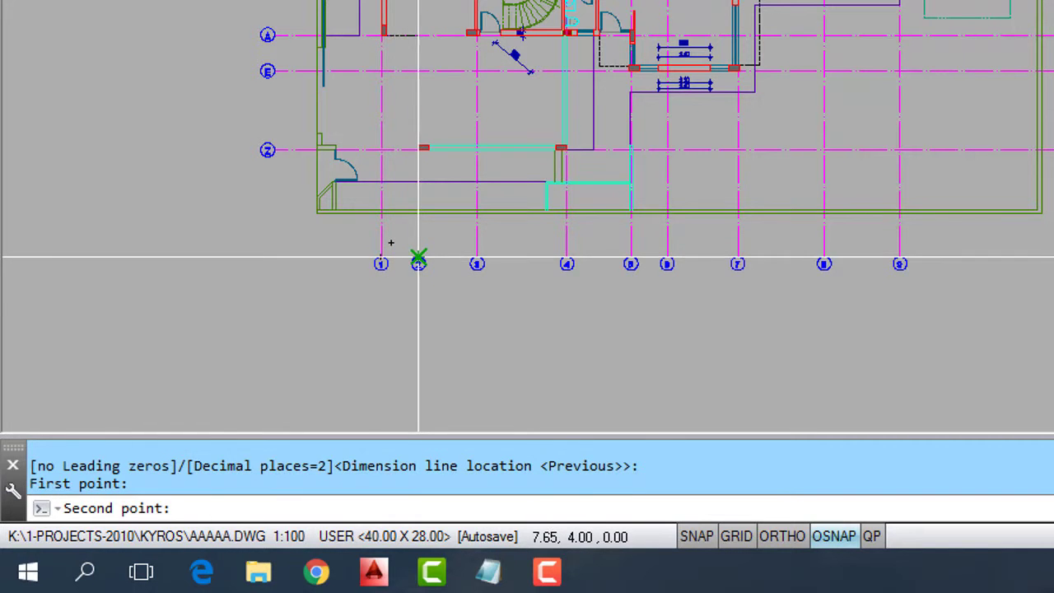
click(418, 258)
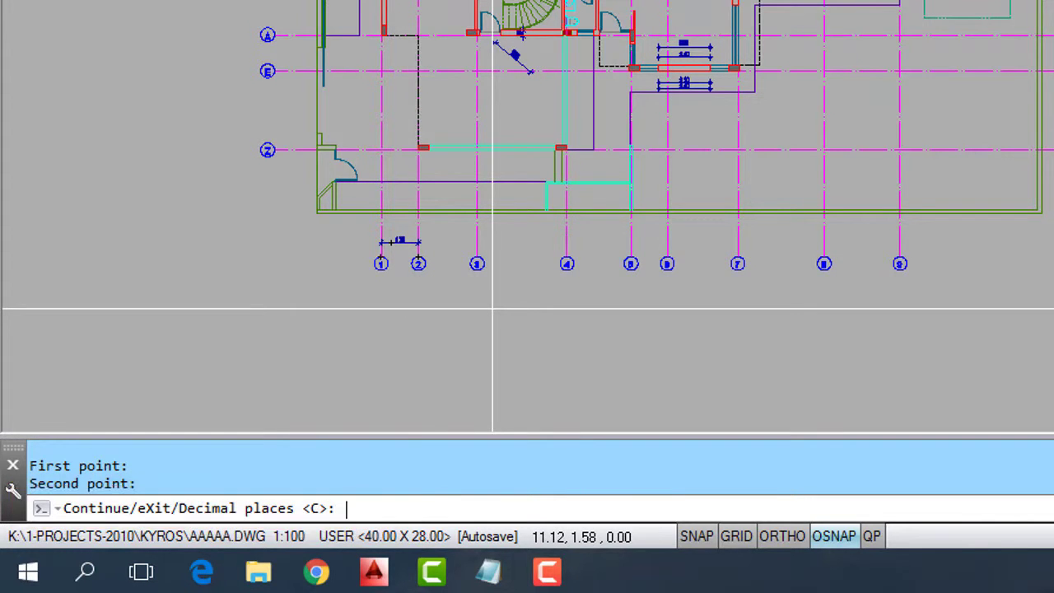
key(Return)
click(478, 258)
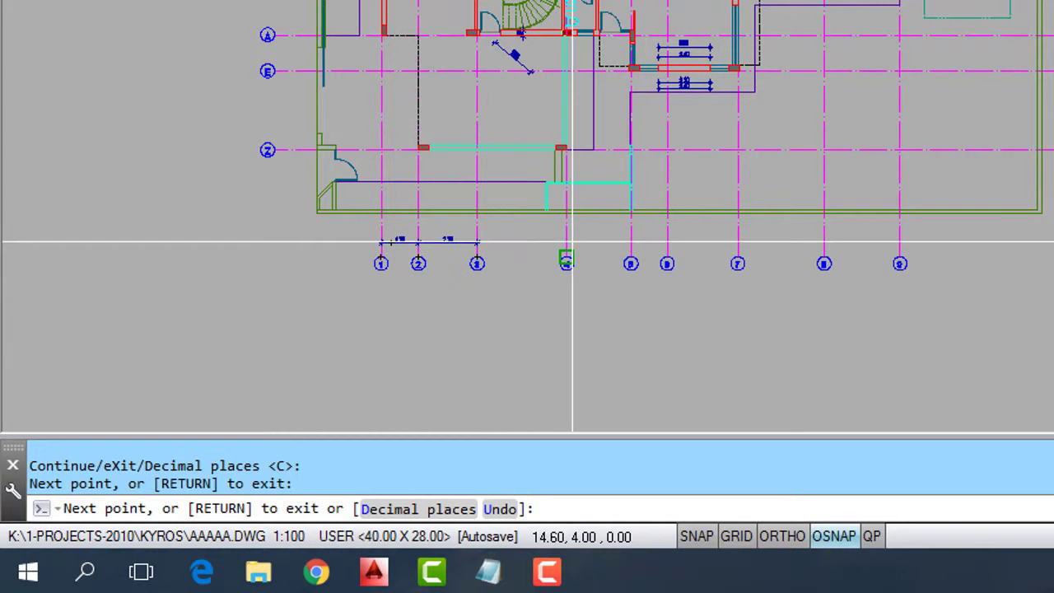
click(566, 258)
click(631, 257)
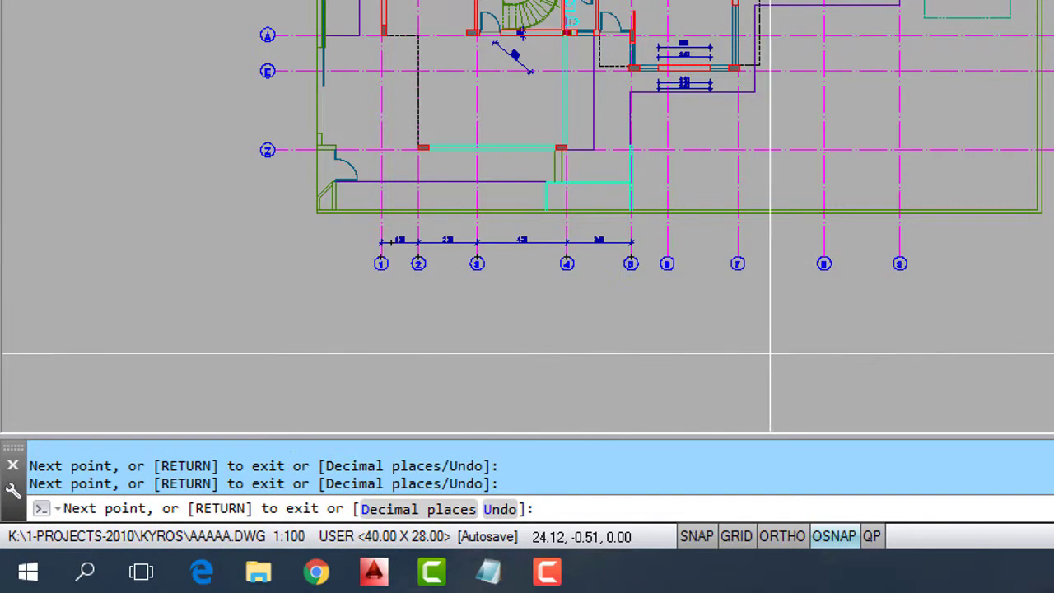
key(Escape)
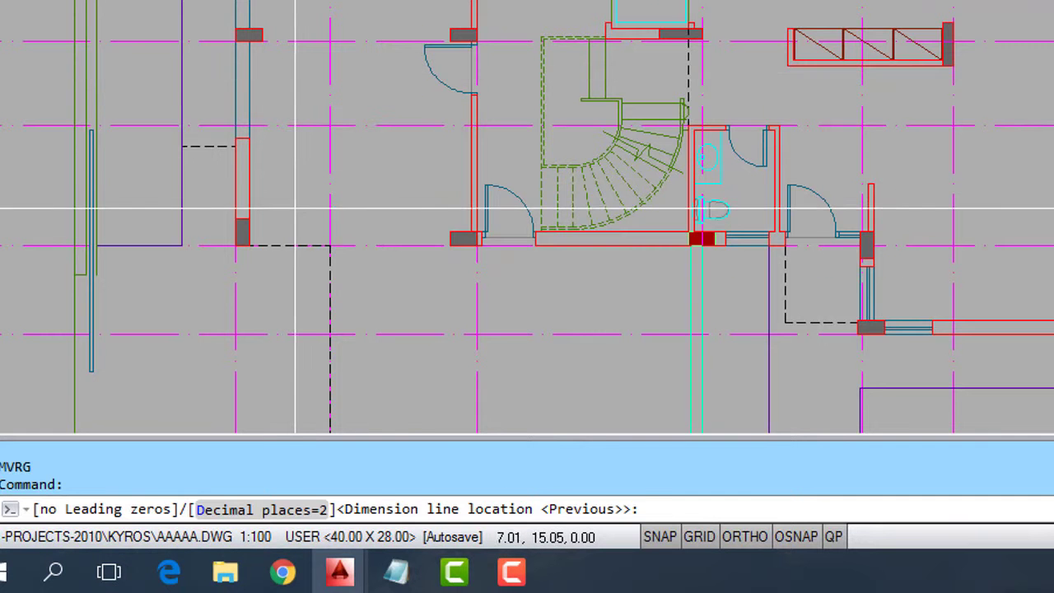
Dimension the width of the column on axis 1 horizontally and move its dimension text to the left
click(292, 202)
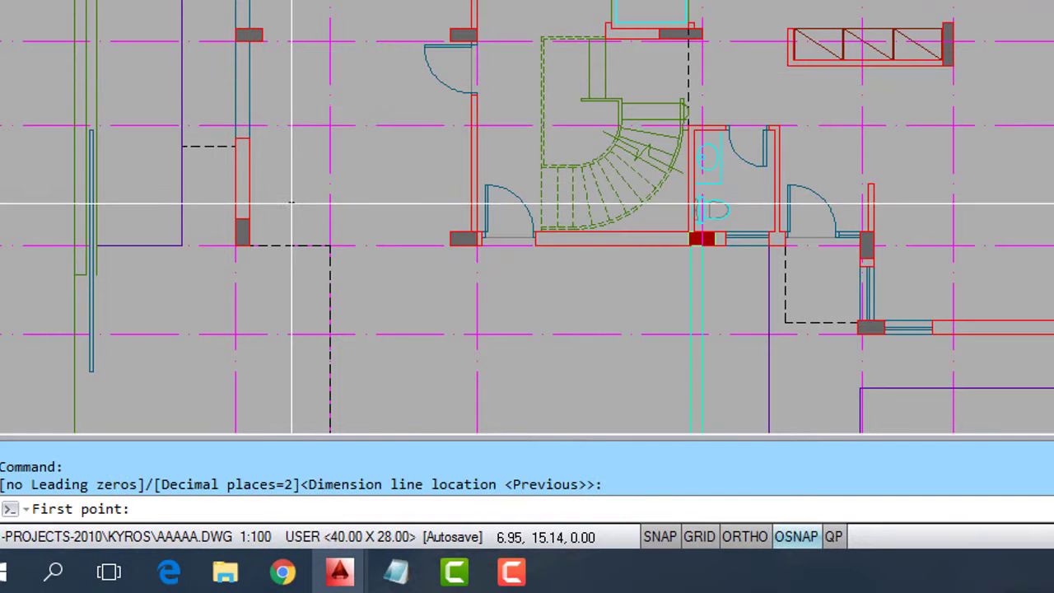
click(236, 219)
click(248, 218)
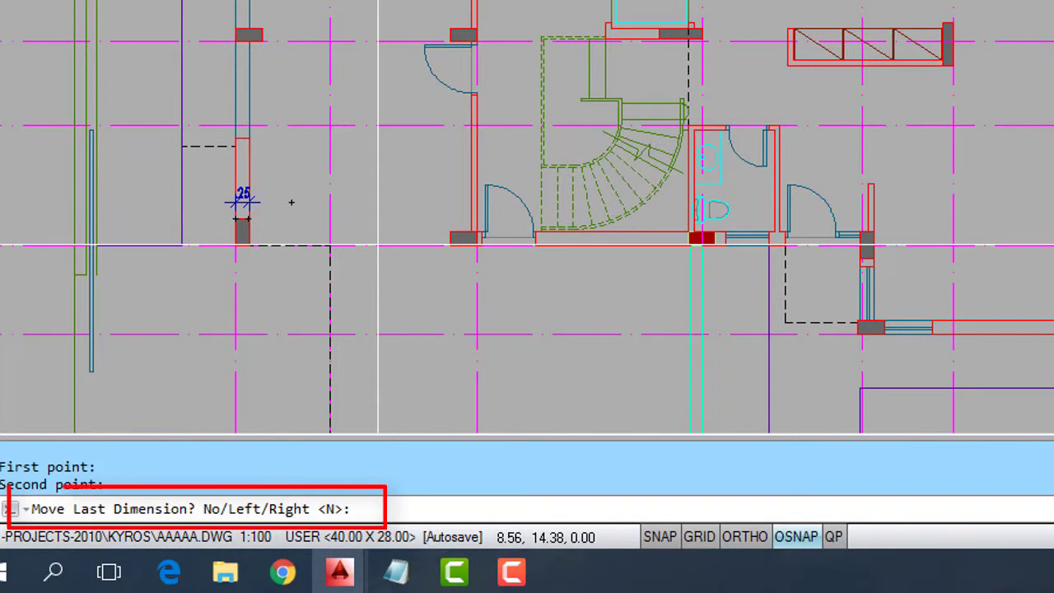
text(l)
key(Return)
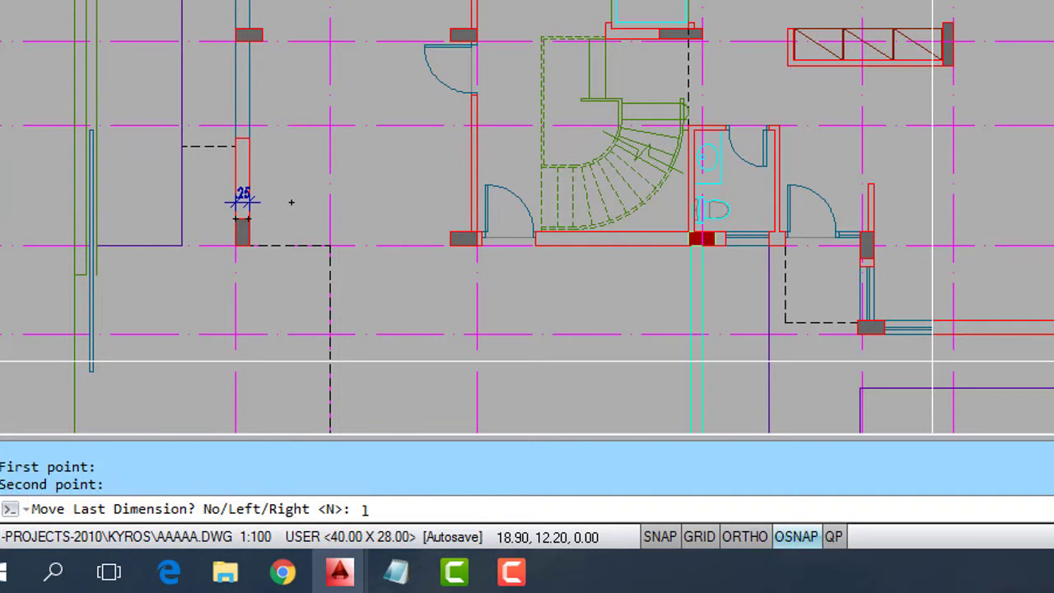
Continue the horizontal chain across the room and the wall beside the stair hall, moving the wall's dimension text left
key(Return)
click(470, 234)
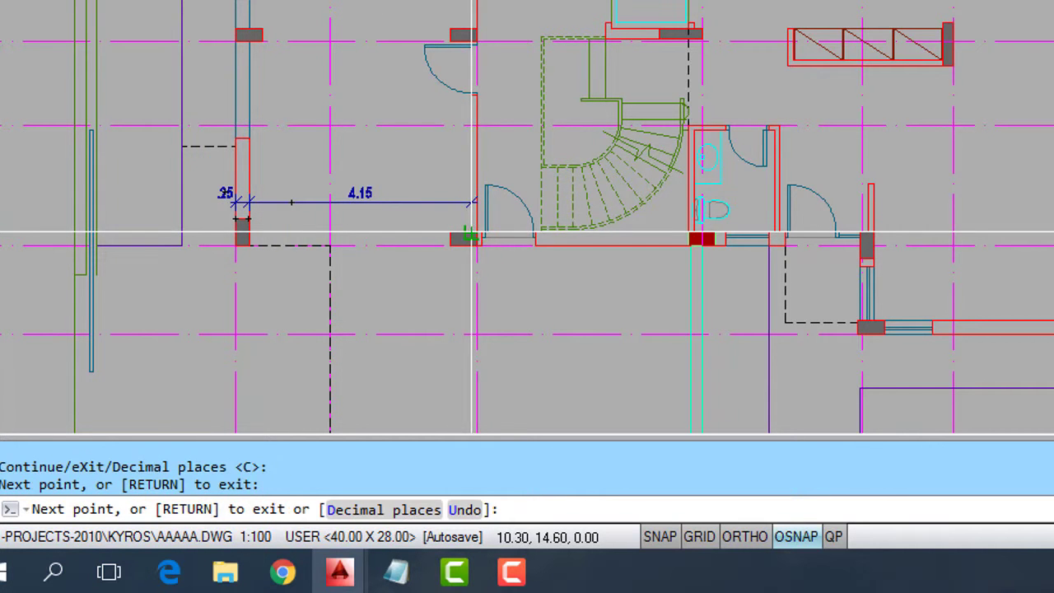
click(477, 235)
text(l)
key(Return)
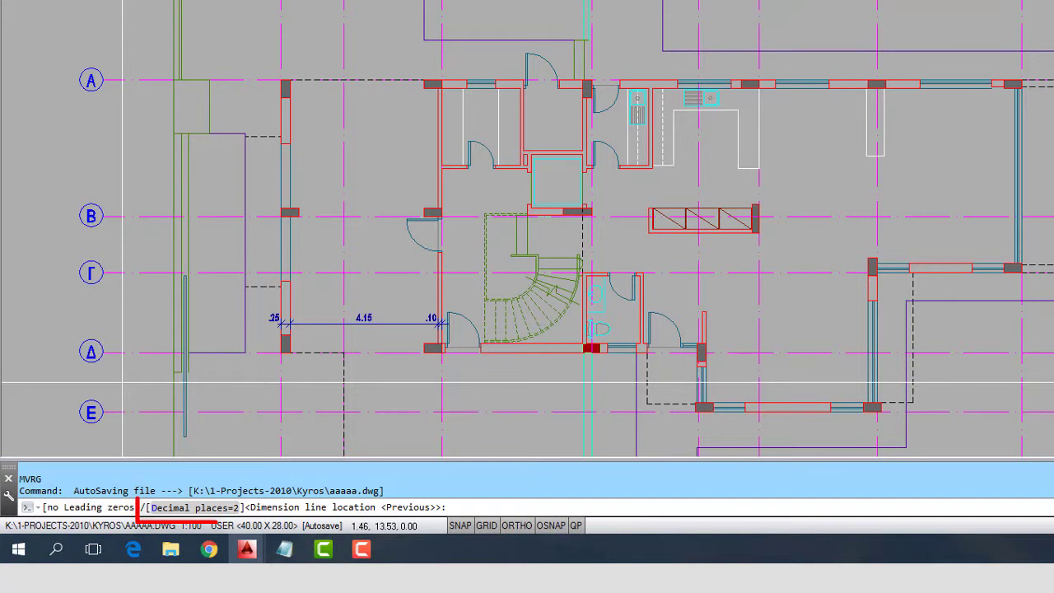
Add a continuous chain of vertical dimensions from axis E through Δ, Γ and B up to axis A beside the axis bubbles
click(123, 383)
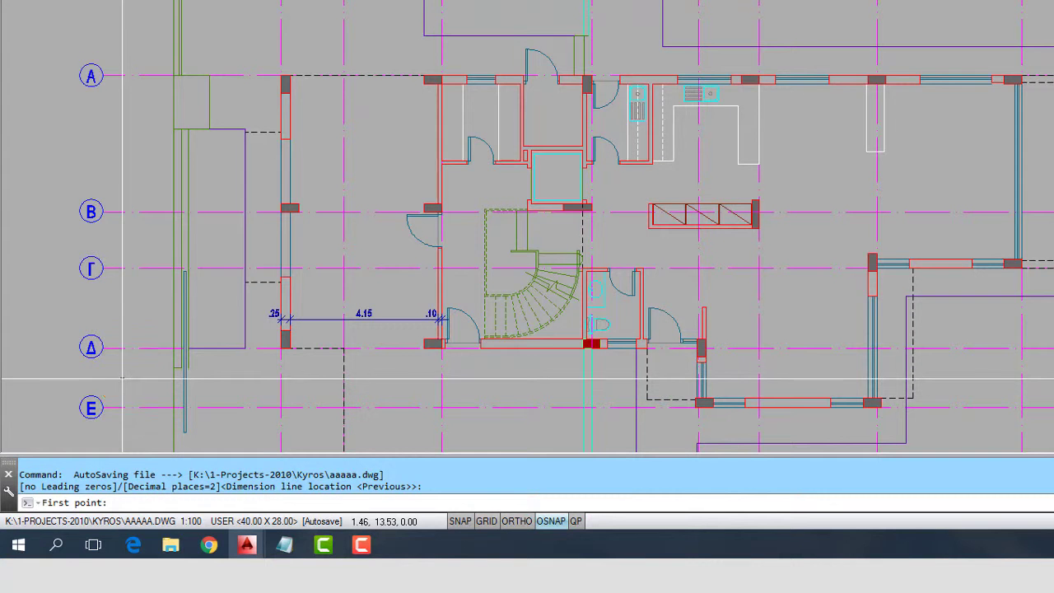
click(122, 378)
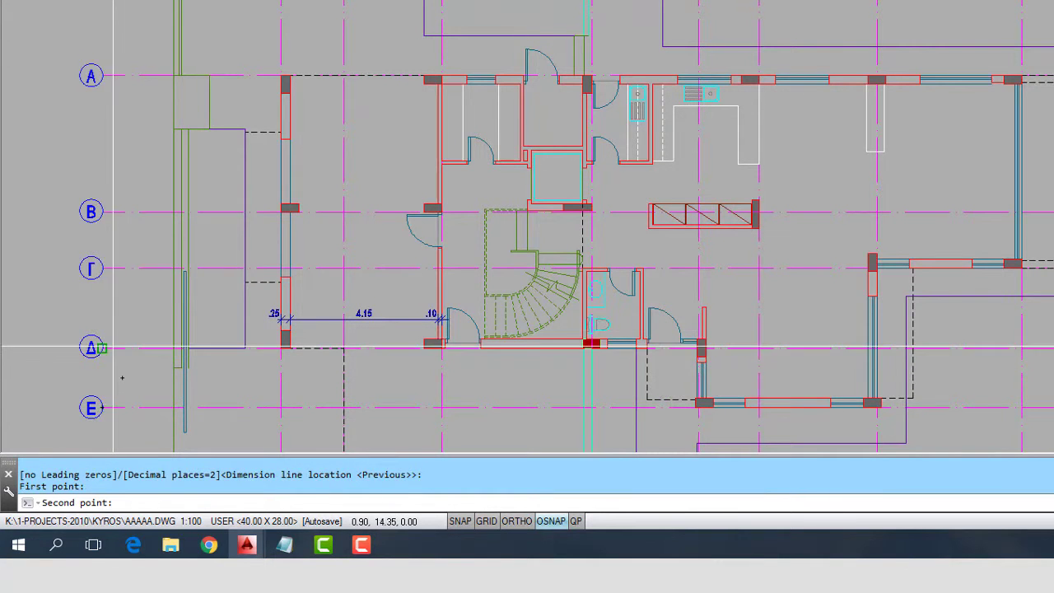
click(113, 347)
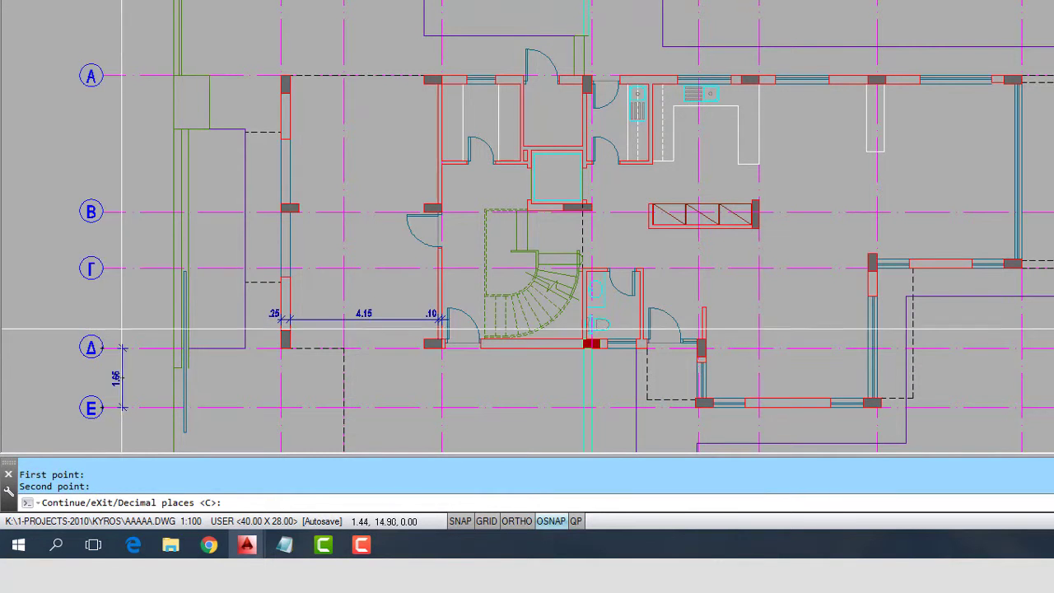
key(Return)
click(112, 268)
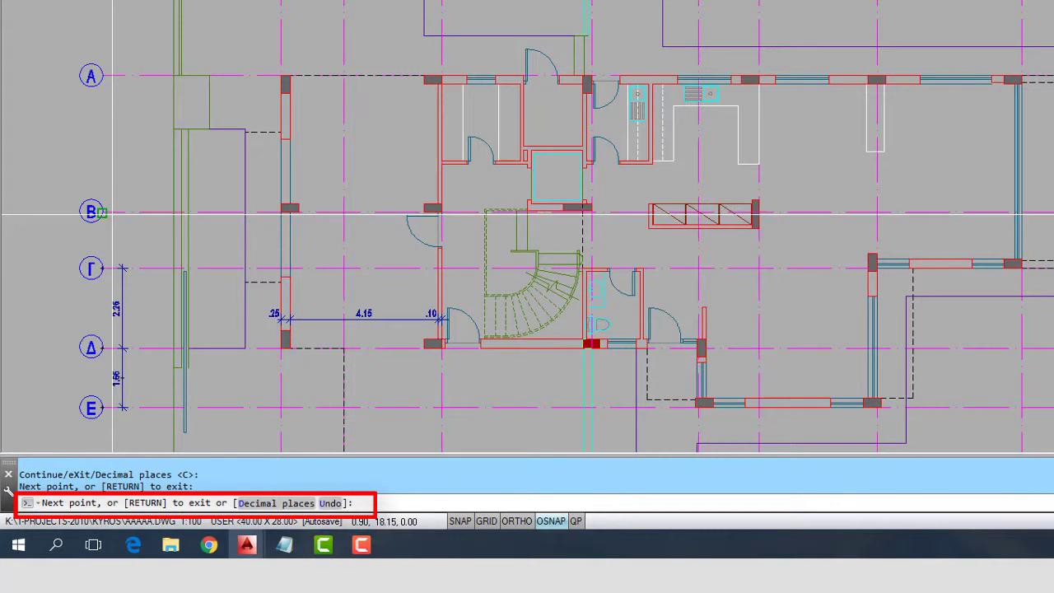
click(110, 211)
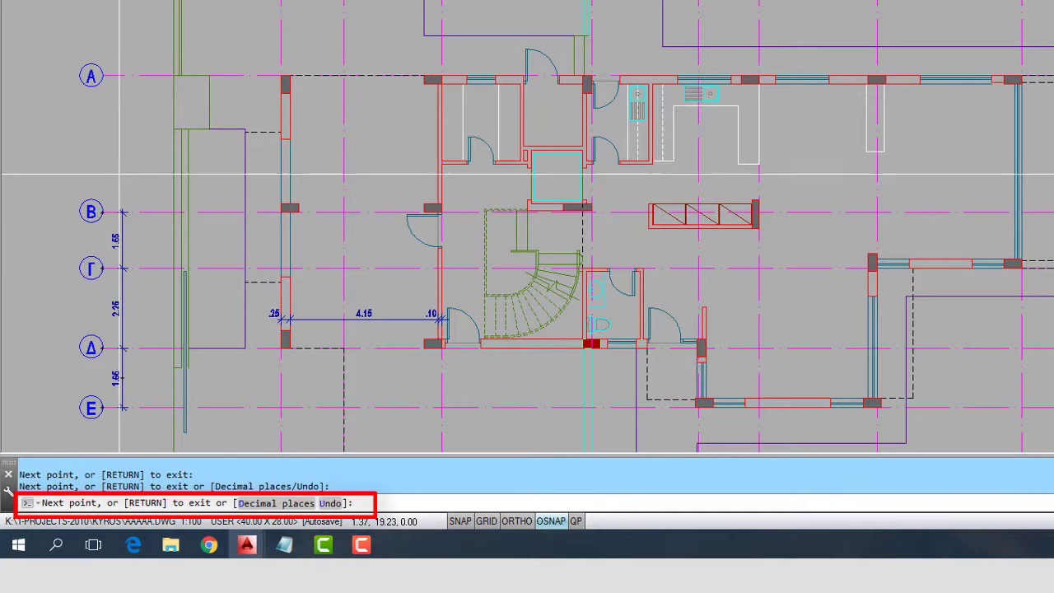
click(103, 76)
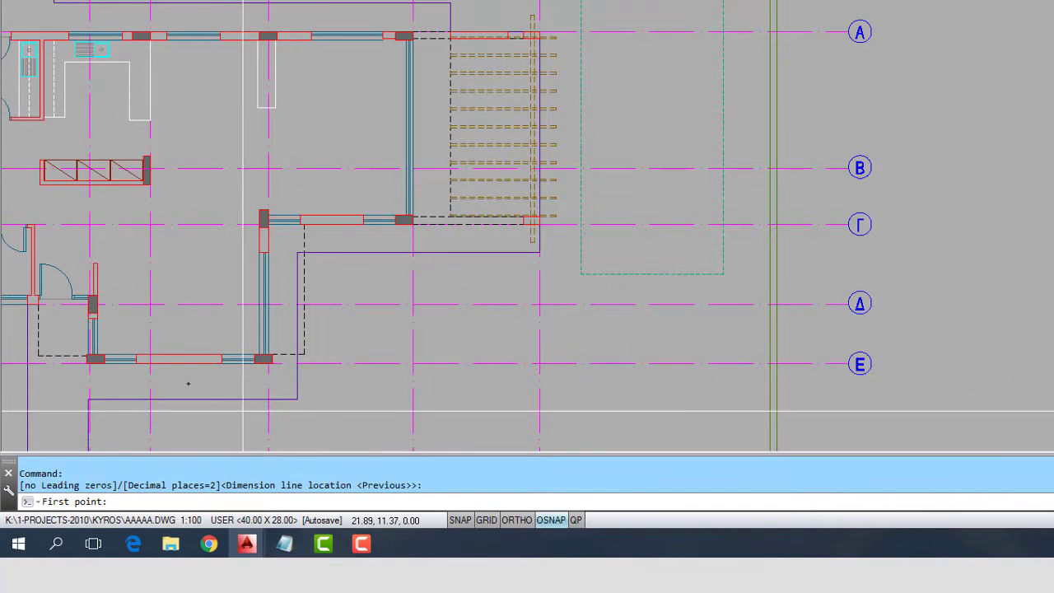
Dimension the thickness of the exterior wall along axis E vertically and move its text down
click(220, 358)
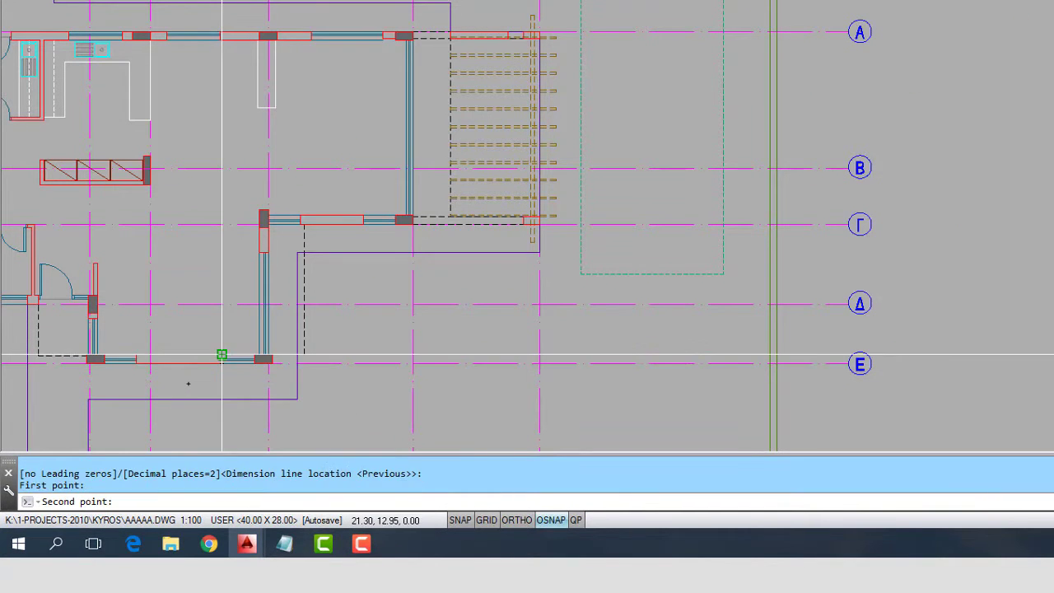
click(149, 358)
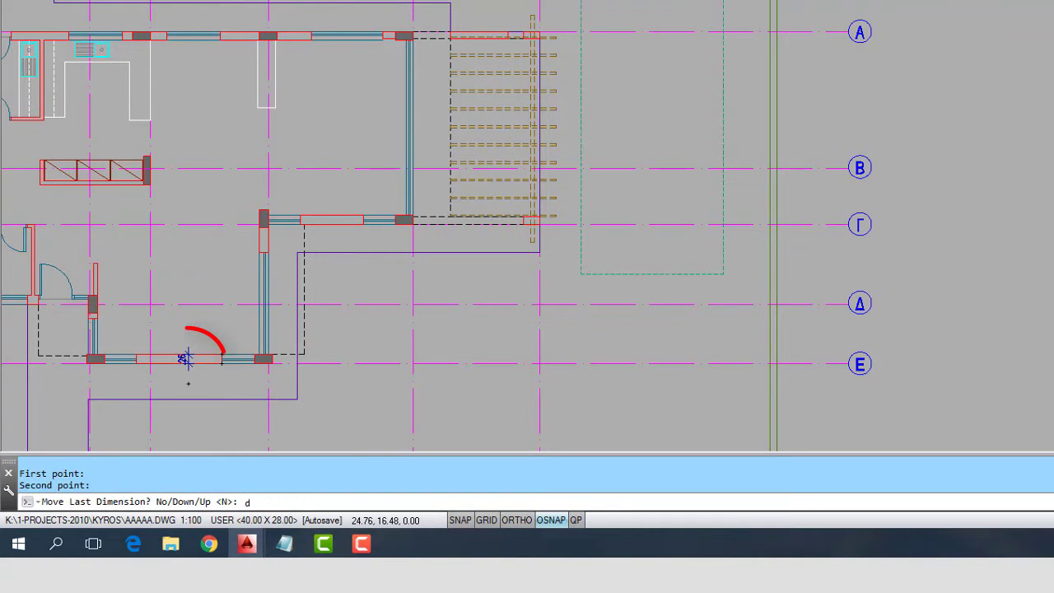
key(Return)
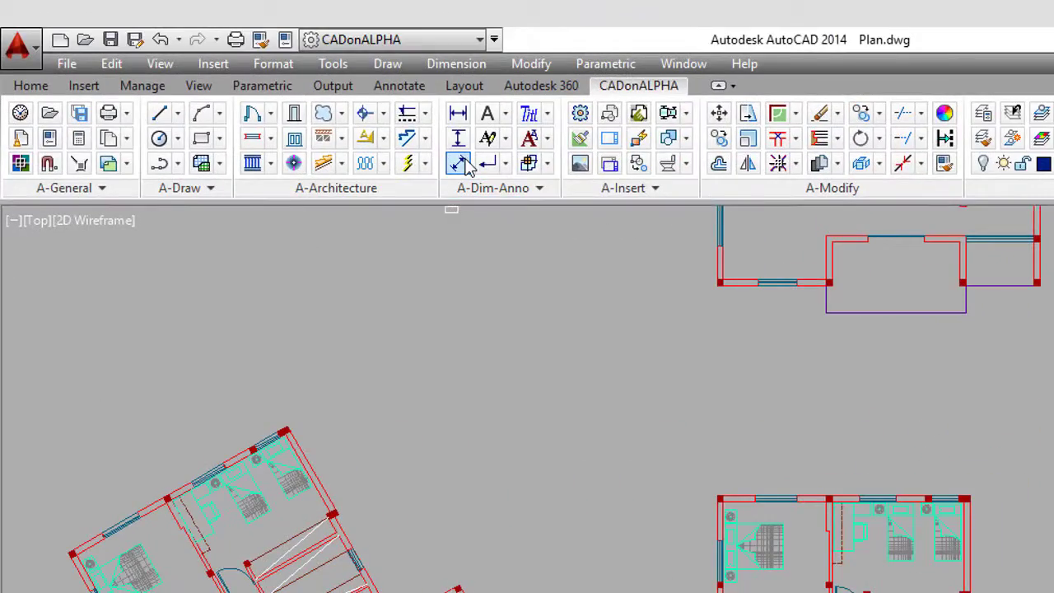
Add a chain of aligned dimensions between the columns along the lower front side of the rotated plan in Plan.dwg
click(461, 164)
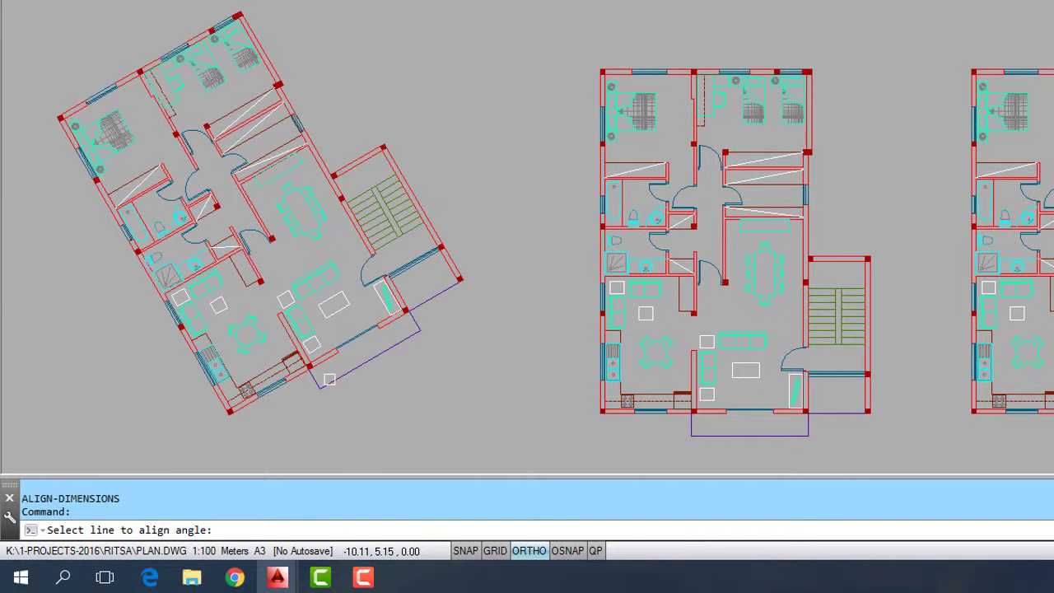
click(330, 379)
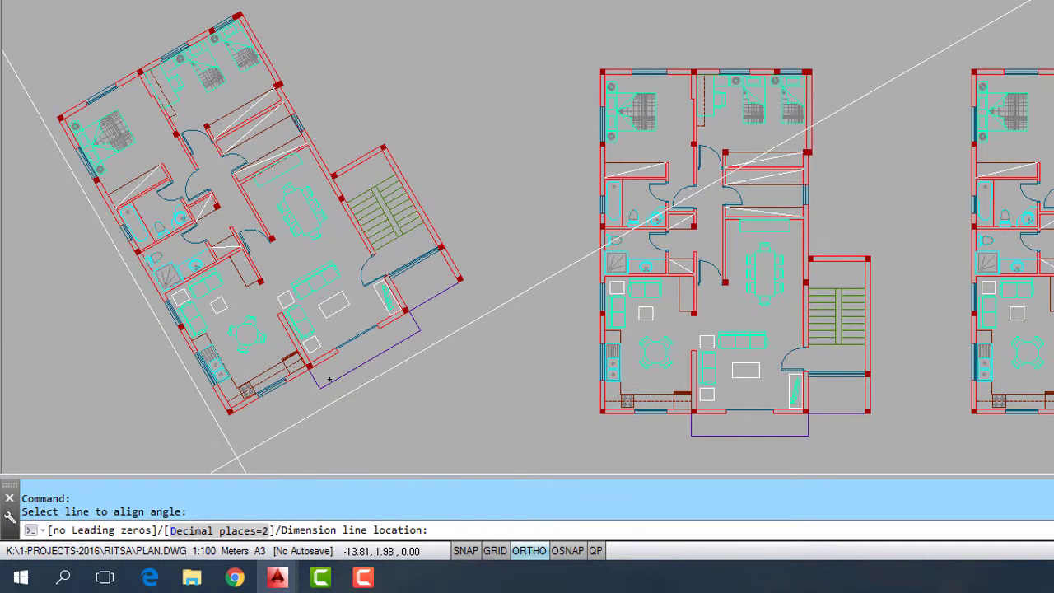
click(279, 433)
click(237, 458)
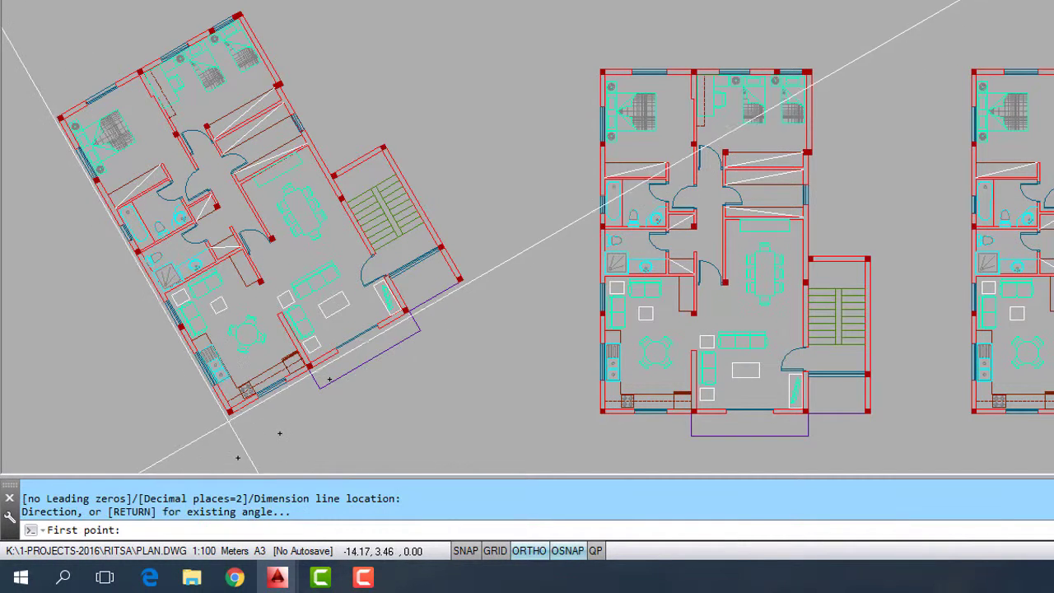
click(229, 414)
click(310, 365)
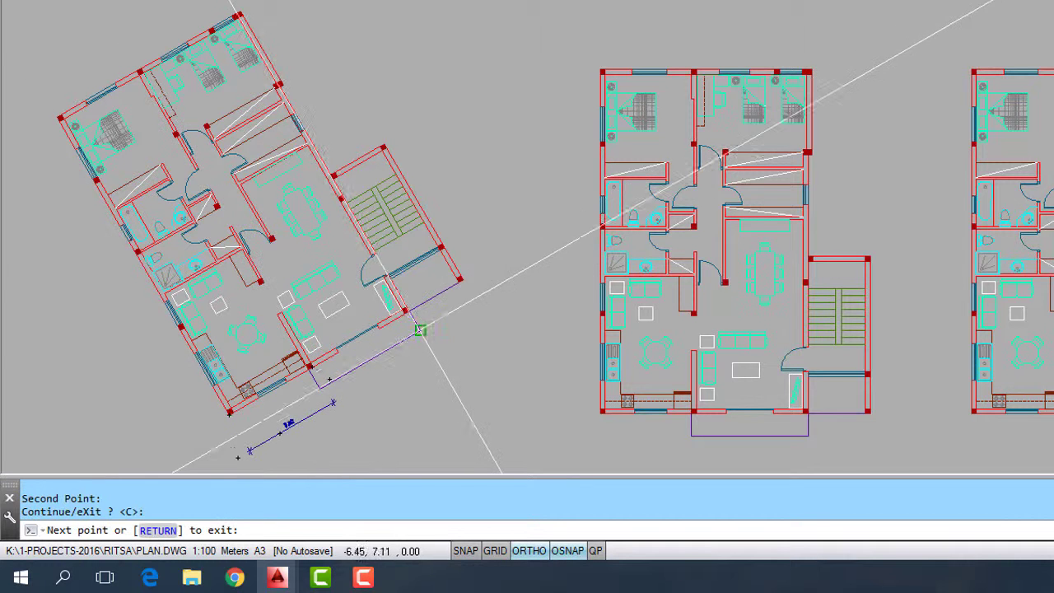
click(408, 311)
click(461, 280)
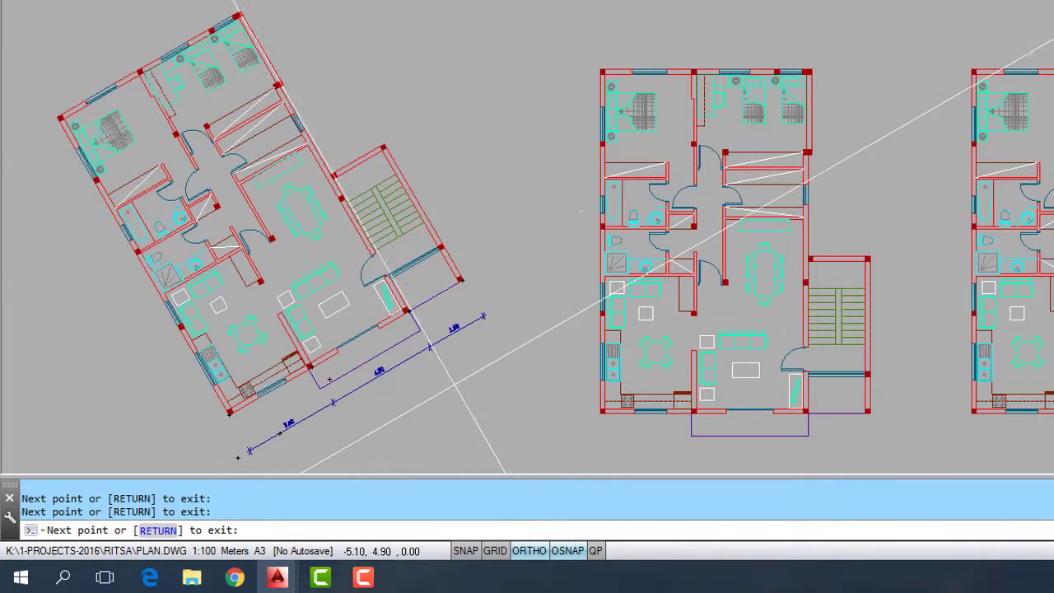
key(Return)
Add an aligned dimension string along the rotated plan's left side, keeping the existing angle
key(Return)
click(184, 341)
click(157, 380)
key(Return)
click(125, 326)
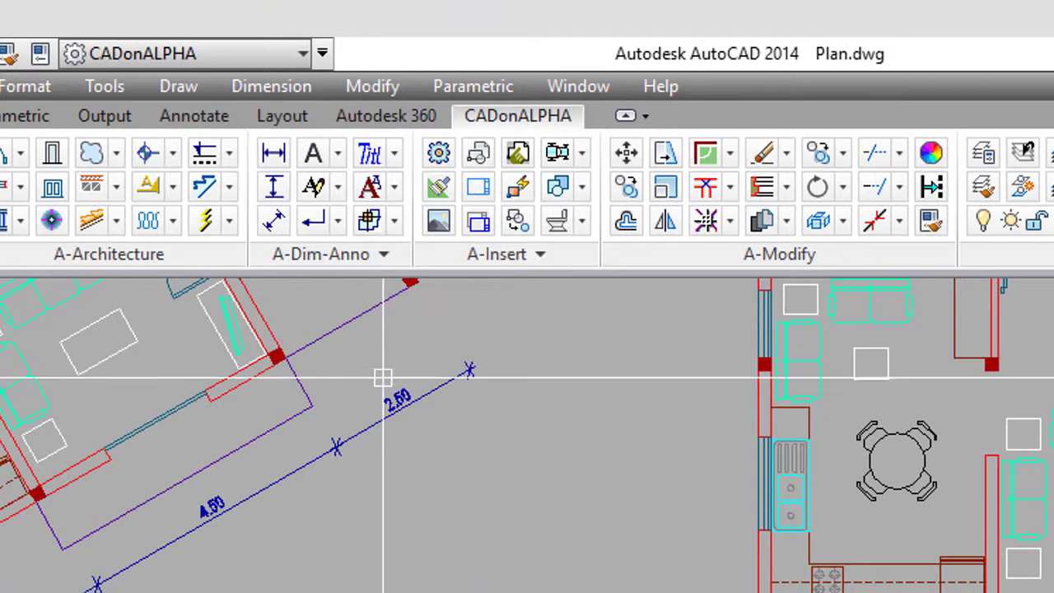
Add a radius dimension to the left one of the two equal circles below the plan
click(380, 261)
click(292, 290)
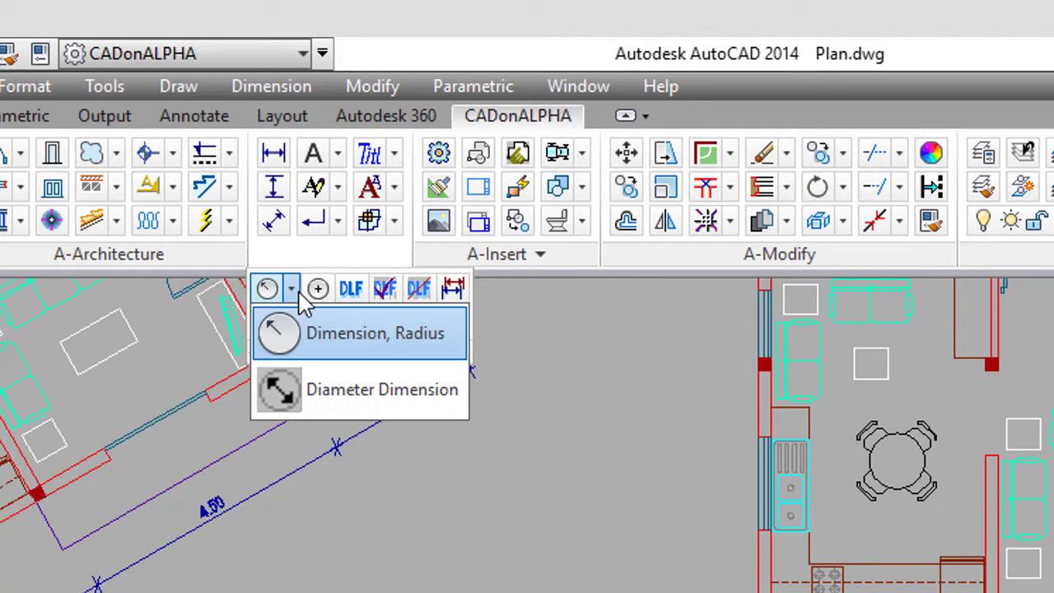
click(349, 359)
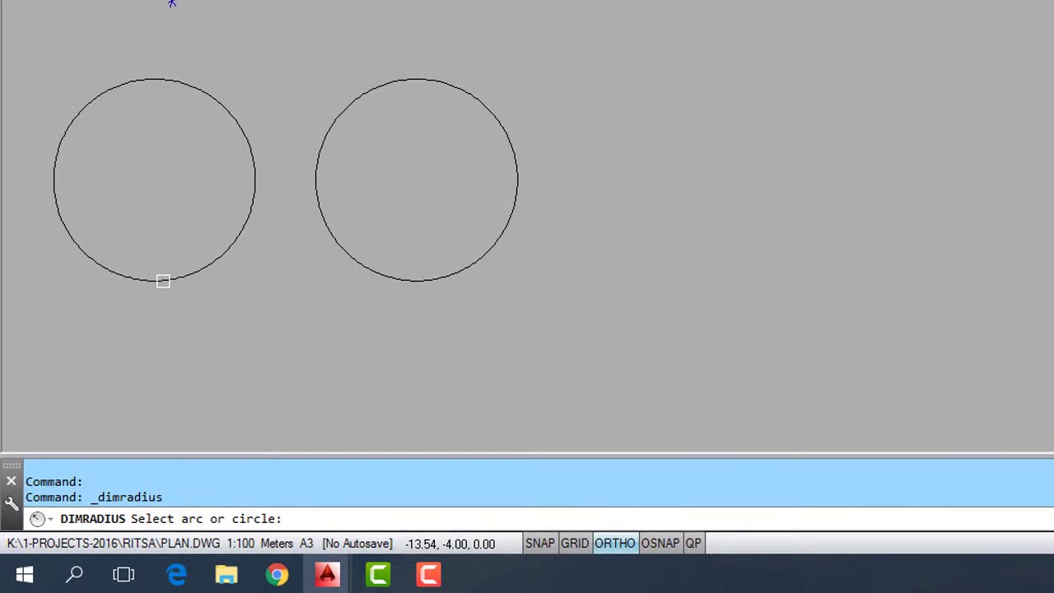
click(163, 281)
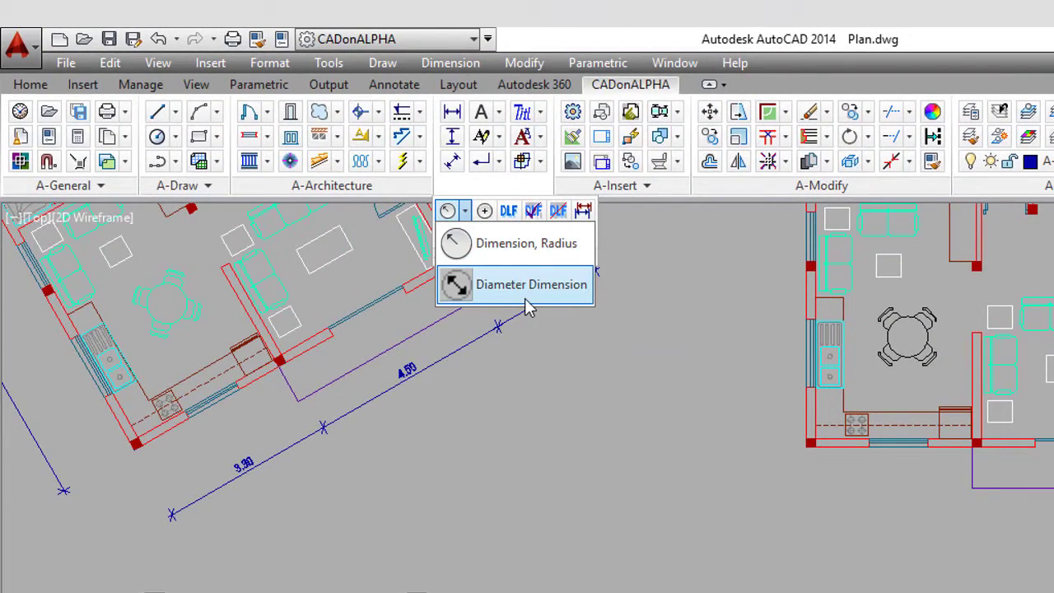
Add a diameter dimension to the right one of the two equal circles and a center mark to the smaller circle
click(527, 285)
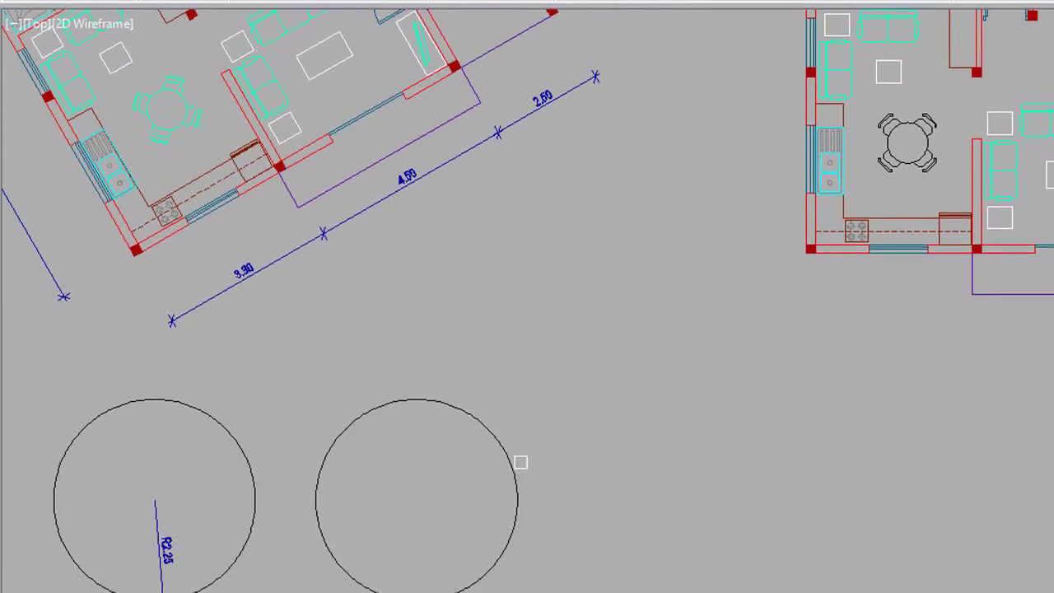
click(513, 348)
click(515, 355)
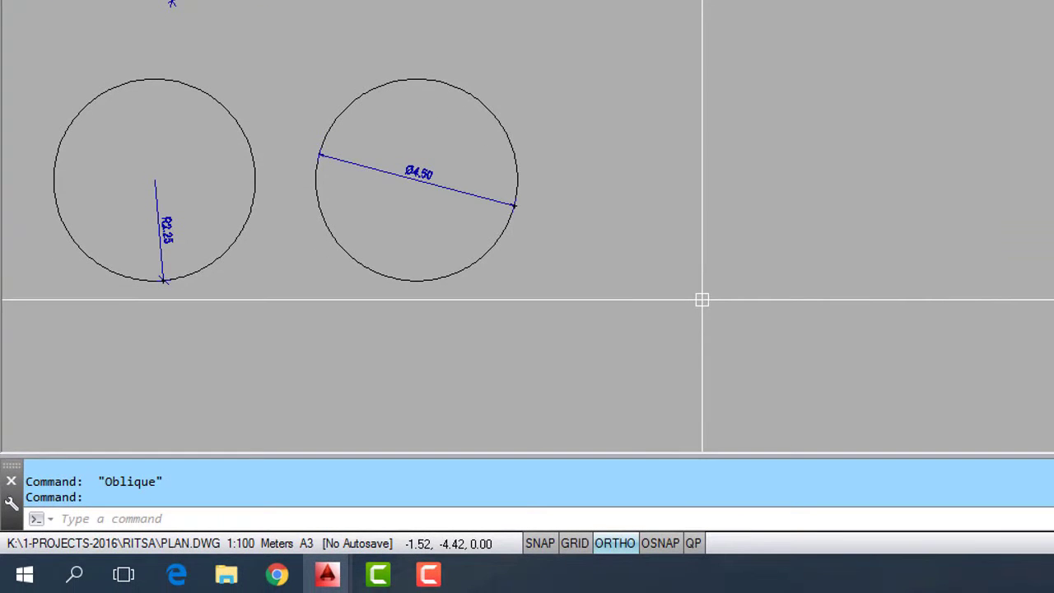
key(Return)
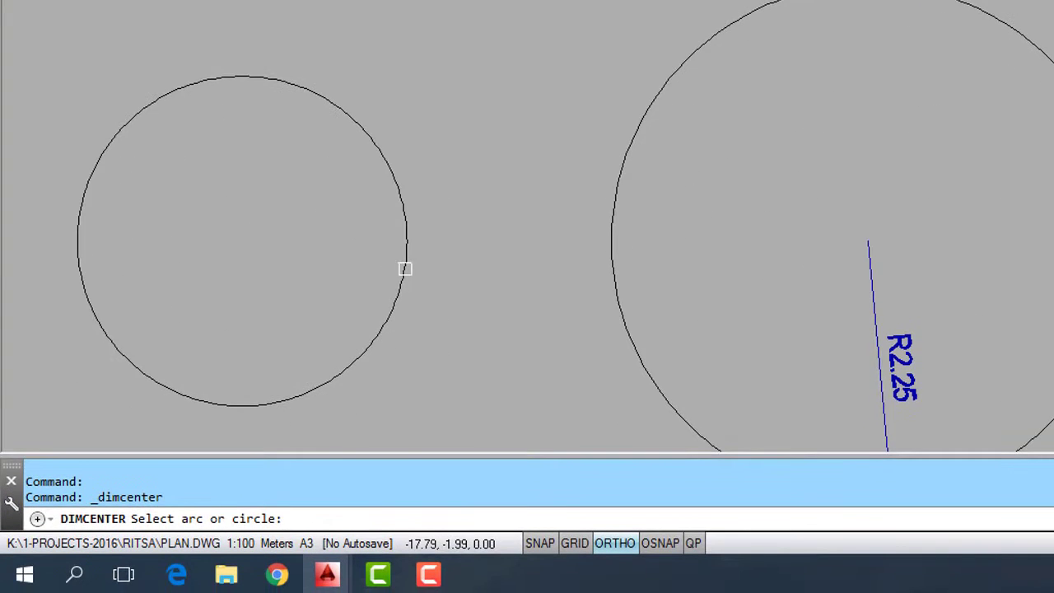
click(404, 268)
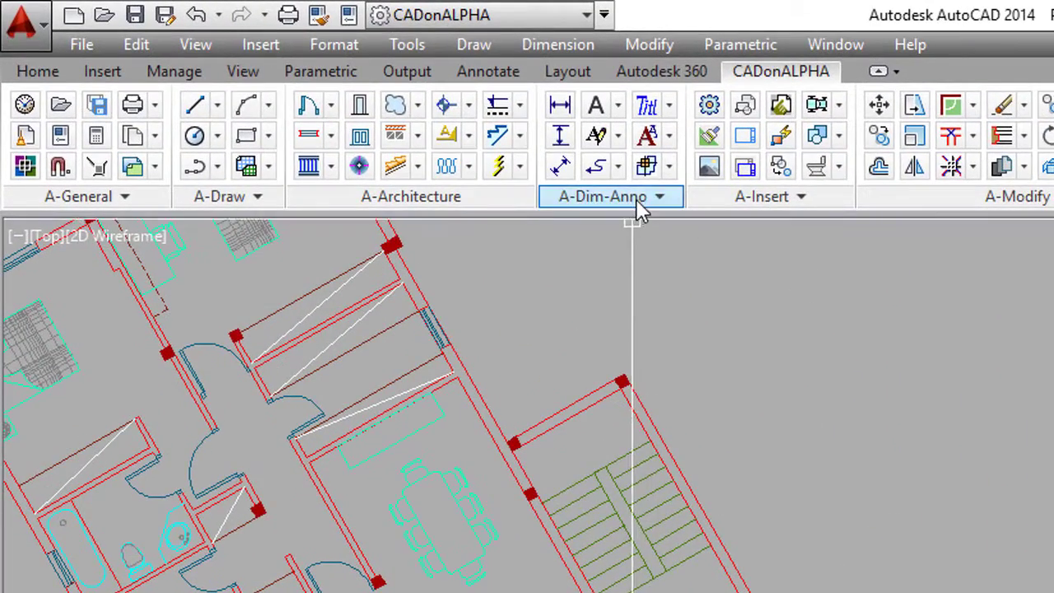
Set the dimension linear factor to Millimetres with 2 decimals for new dimensions
click(639, 202)
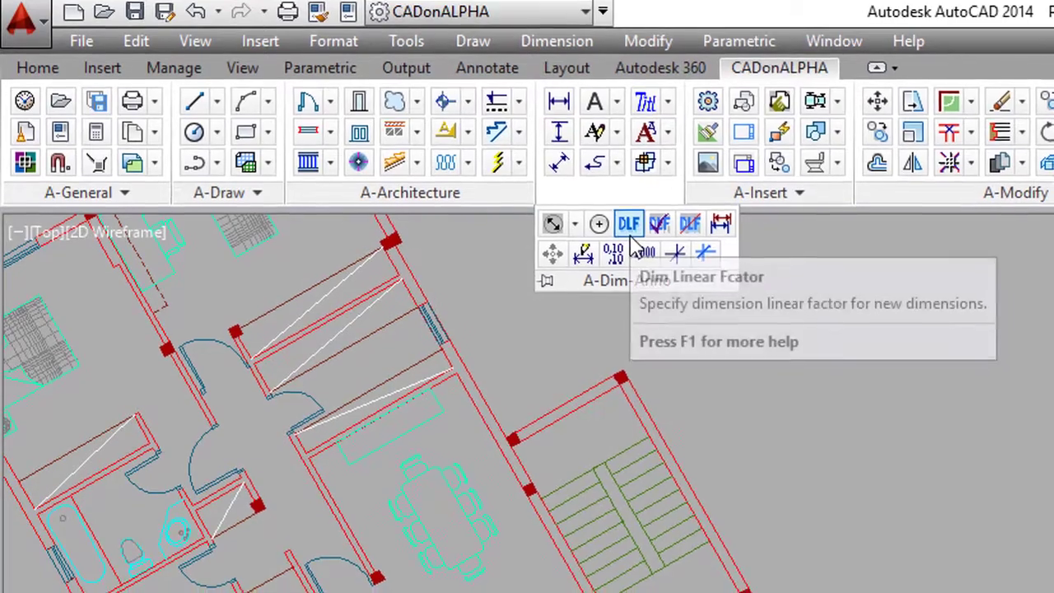
click(629, 228)
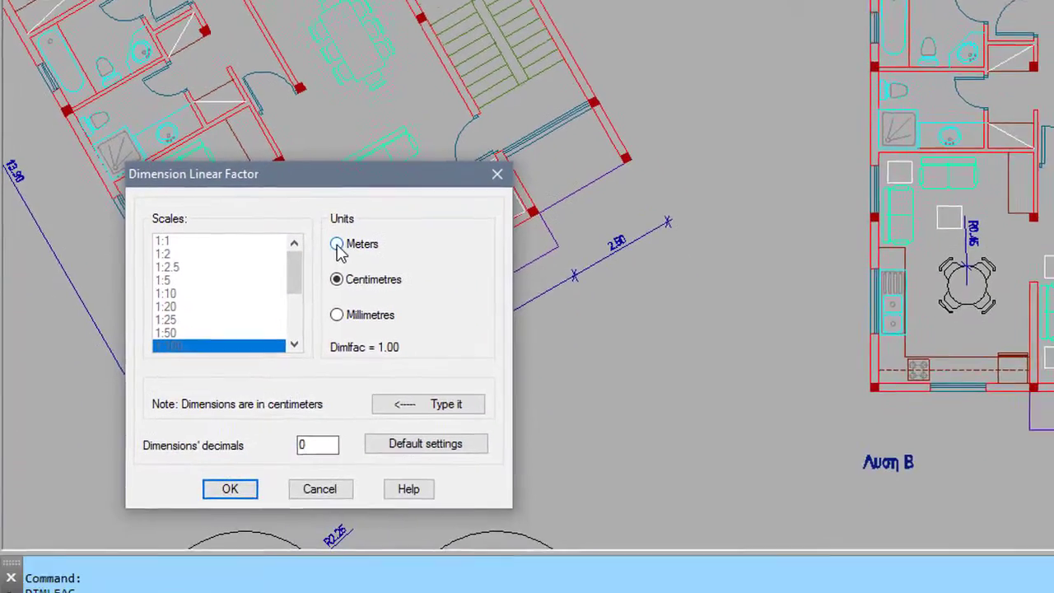
click(406, 499)
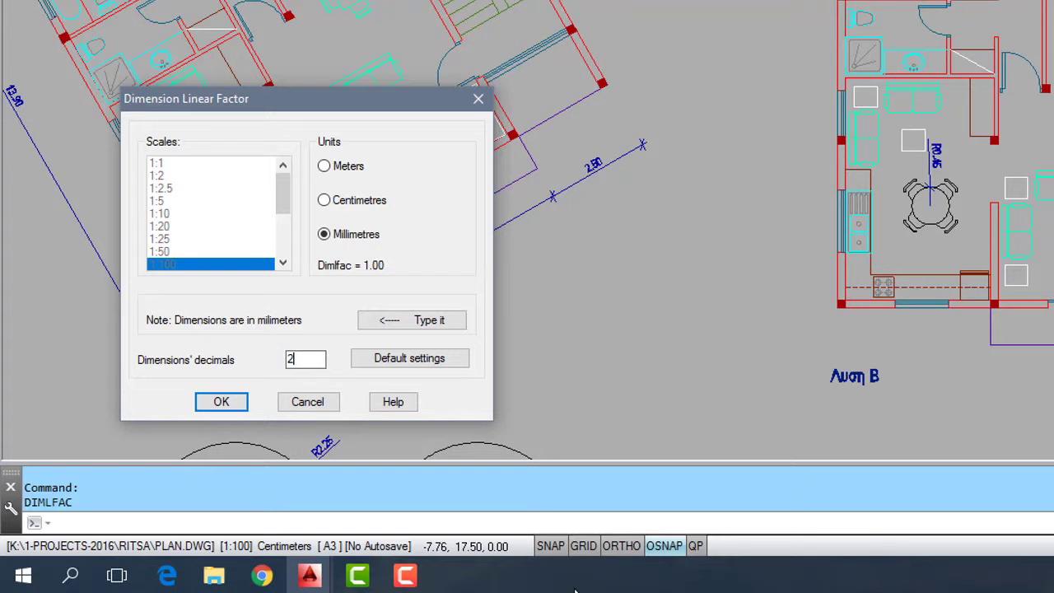
click(418, 321)
click(434, 375)
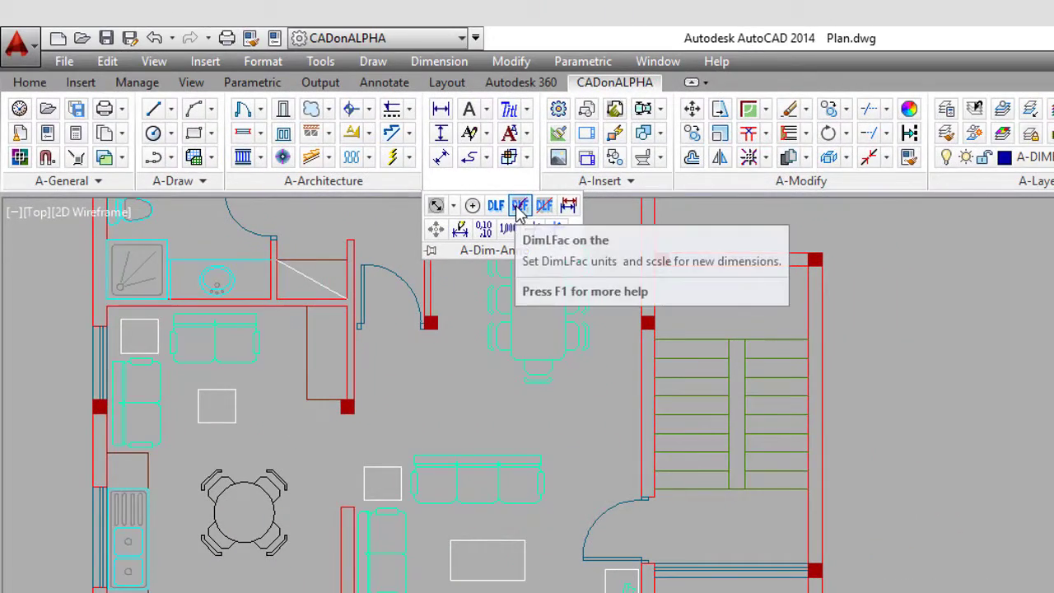
Change the first dimension of the upper string below the plan to centimetres with a Dimlfac value of 100
click(519, 210)
text(c)
key(Return)
text(100)
key(Return)
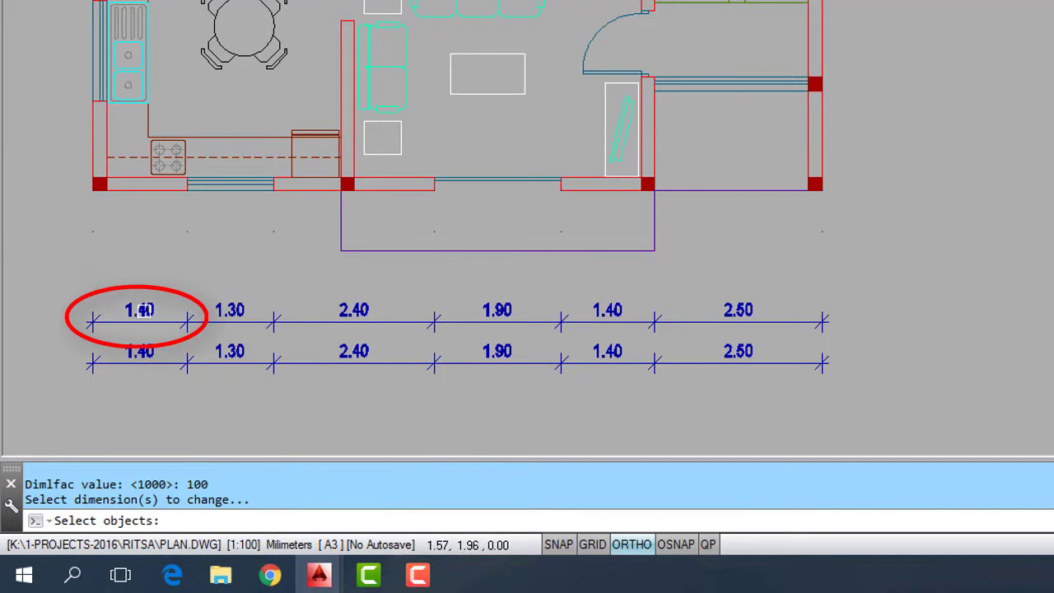
key(Return)
Change the first dimension of the lower string using units option m and a Dimlfac value of 1000
key(Return)
text(m)
key(Return)
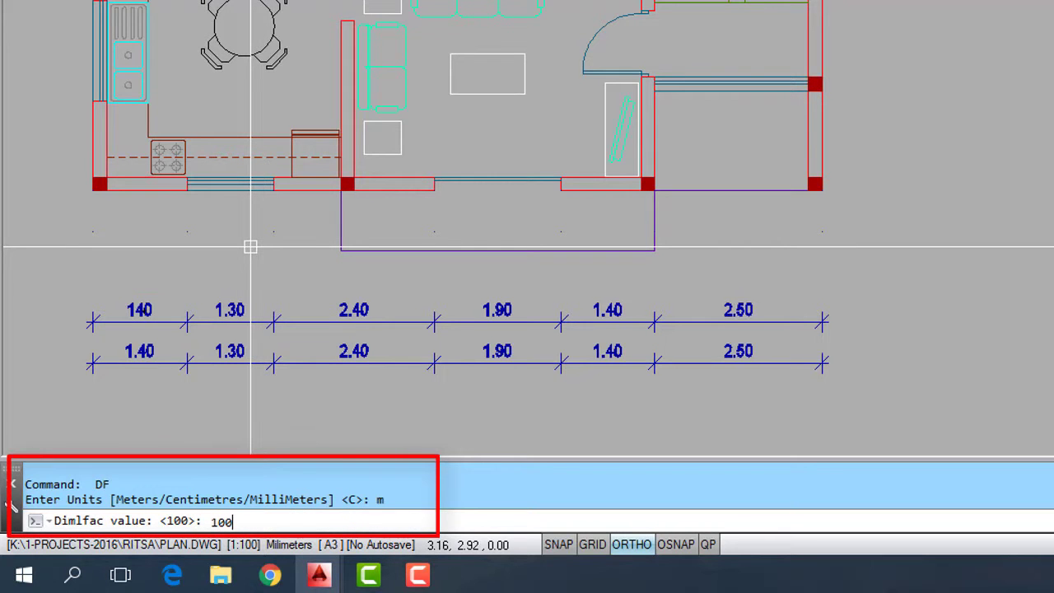
key(Return)
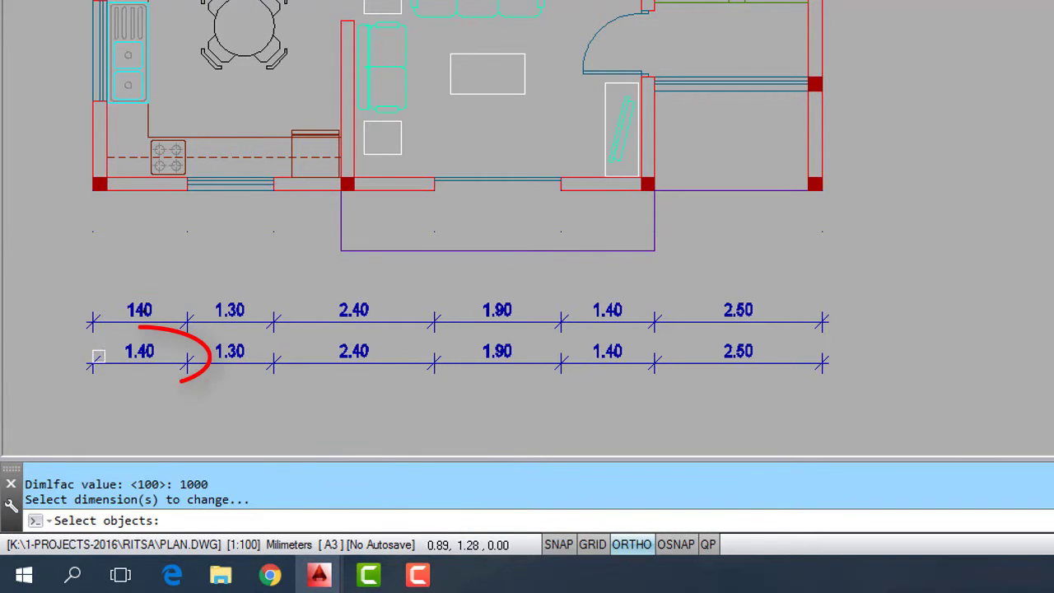
key(Return)
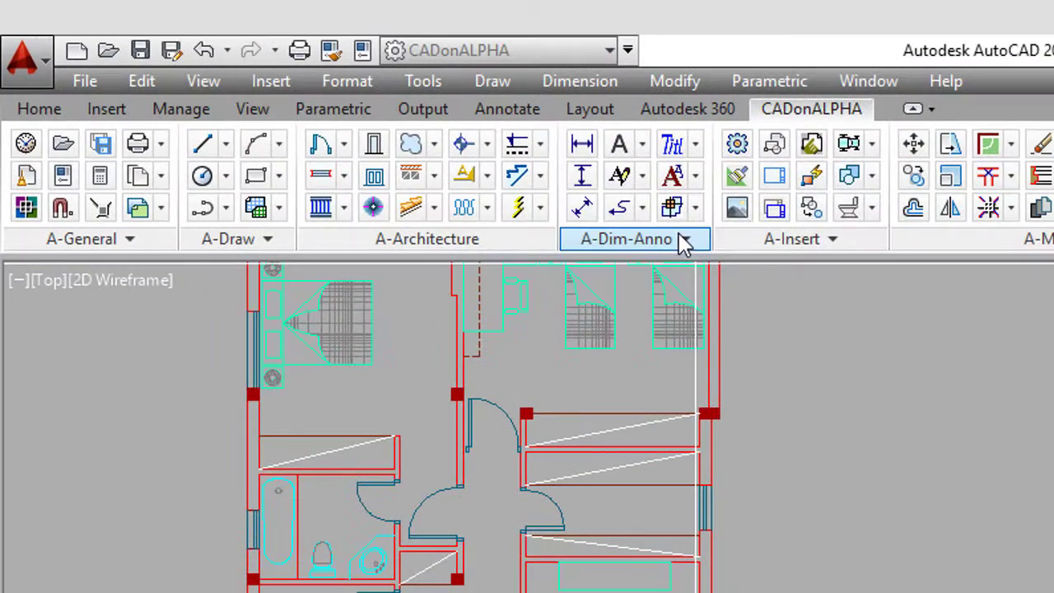
Switch the dimension linear factor for new dimensions back to meters and query DIMLFAC
click(682, 239)
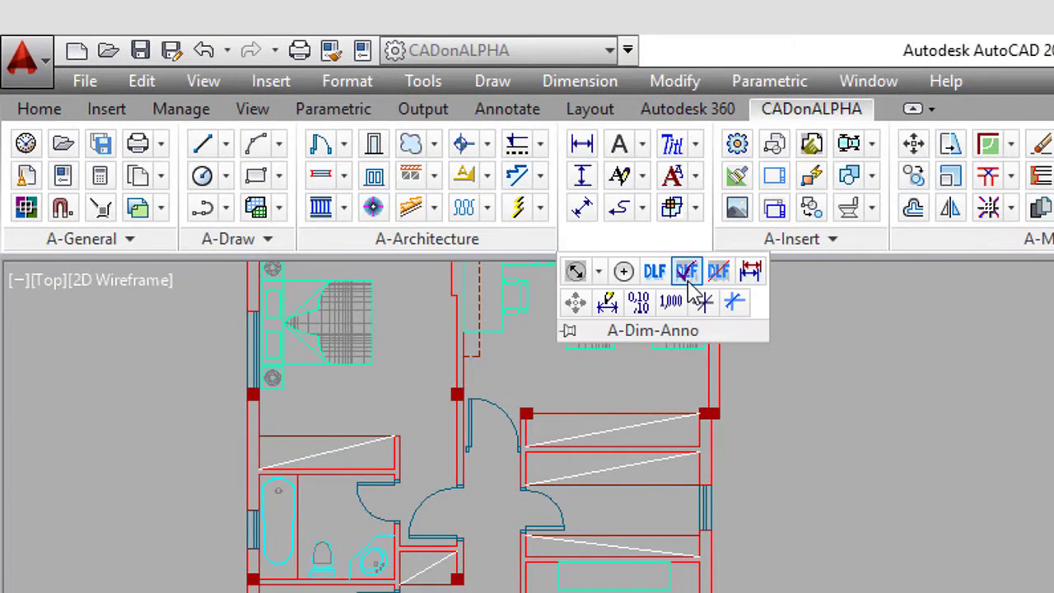
click(698, 304)
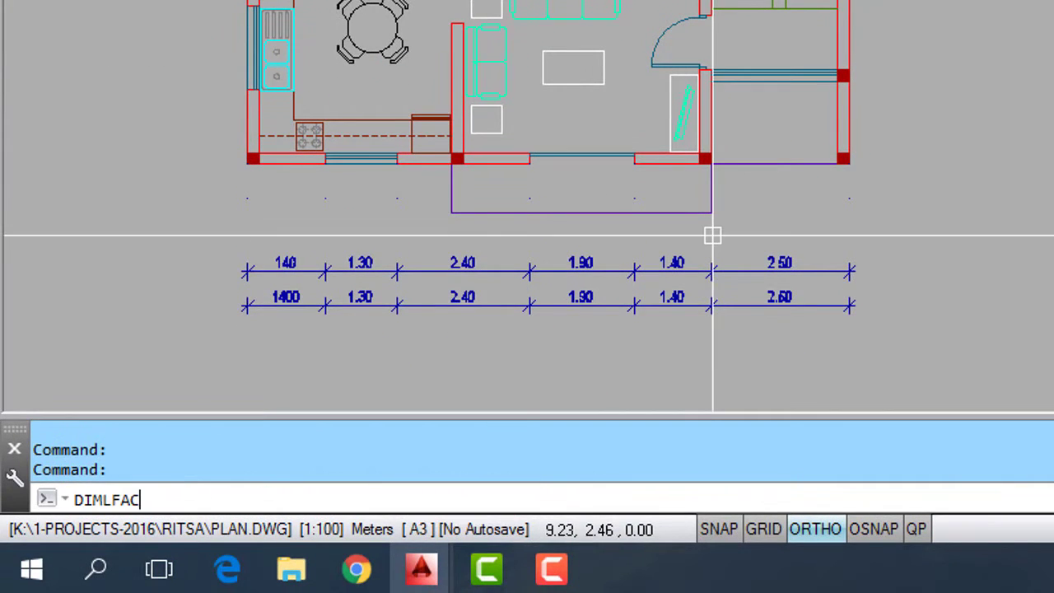
key(Return)
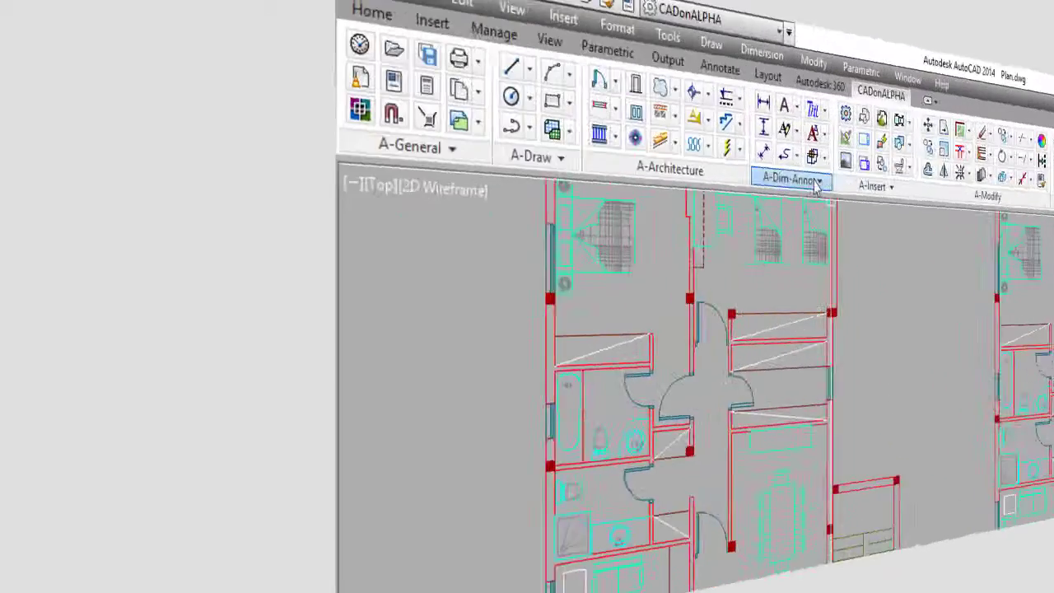
Compare the previews of the STANDARD, DIMS and style overrides entries in the Dimension Style Manager
click(815, 182)
click(627, 198)
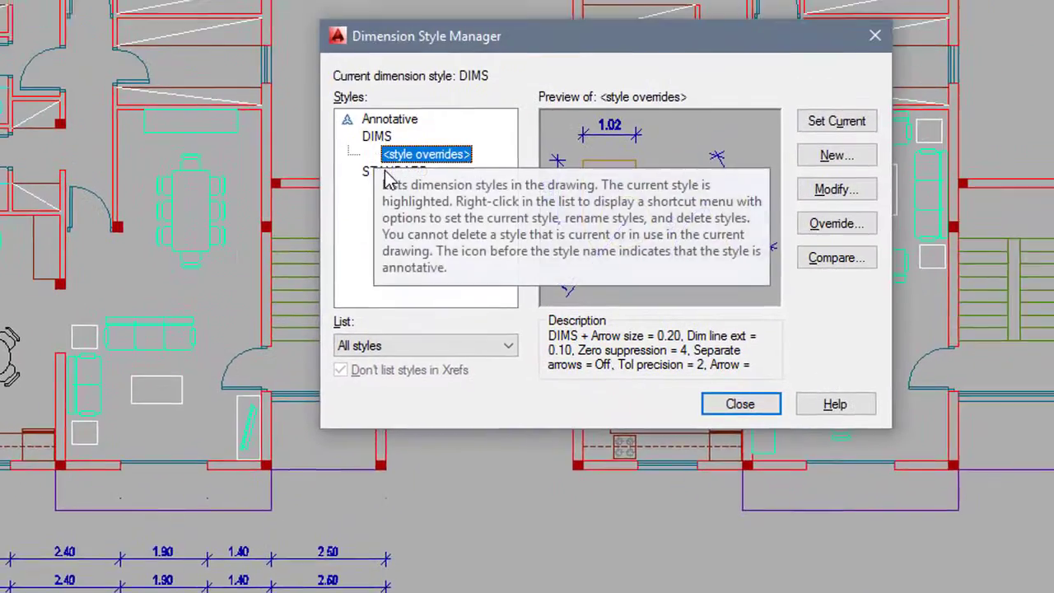
click(393, 173)
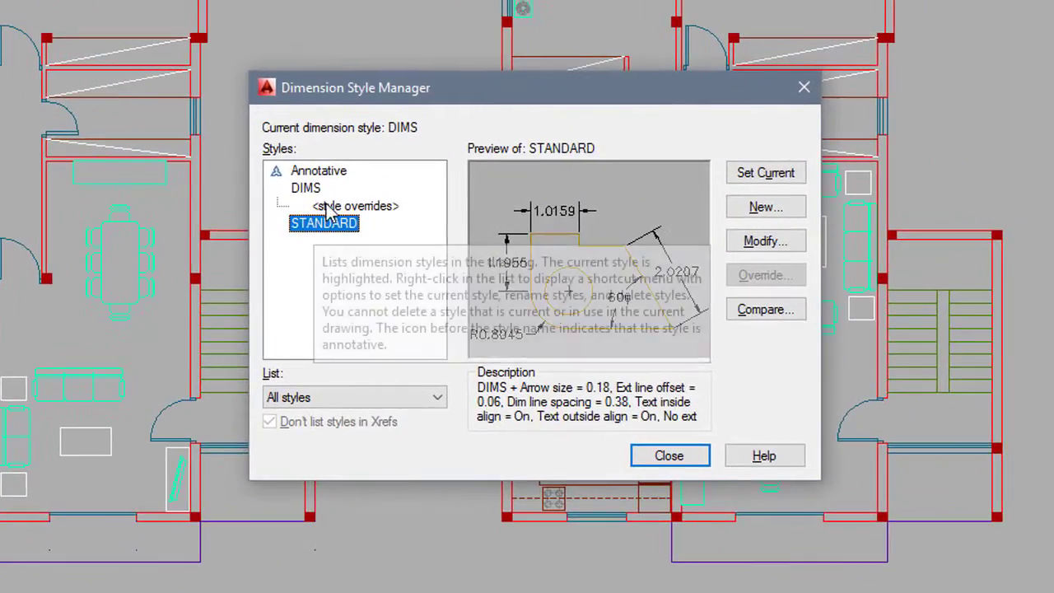
click(308, 189)
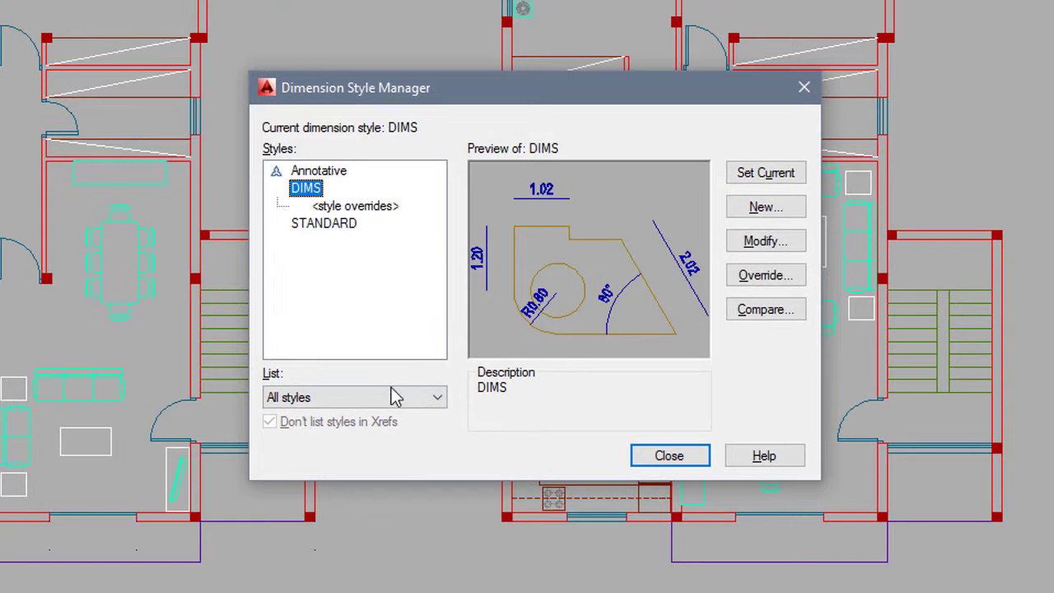
click(381, 209)
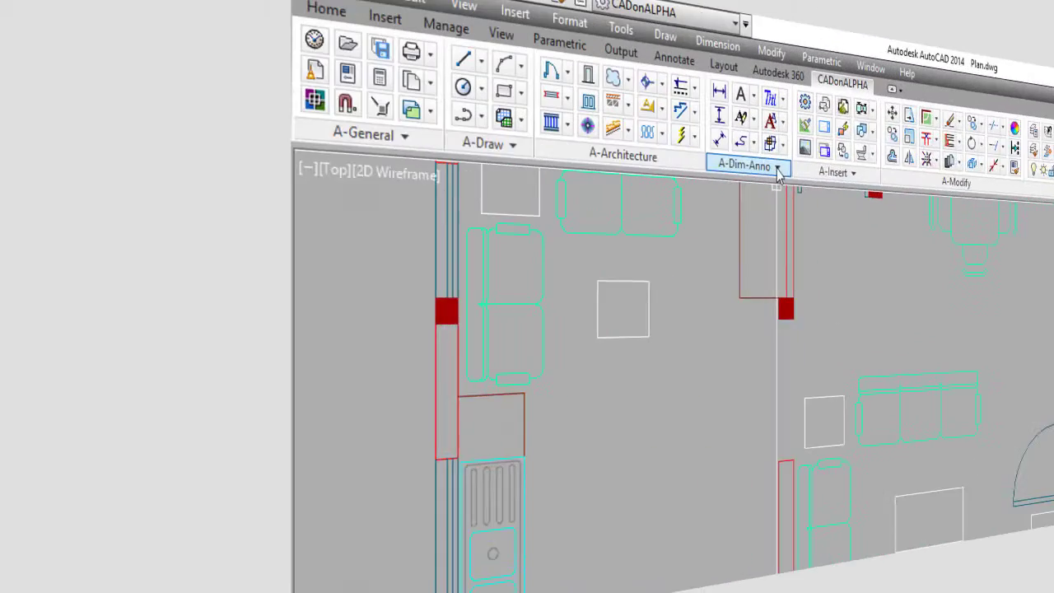
Move the texts of the two .20 wall-thickness dimensions beside the kitchen to the left of their dimension ticks
click(777, 167)
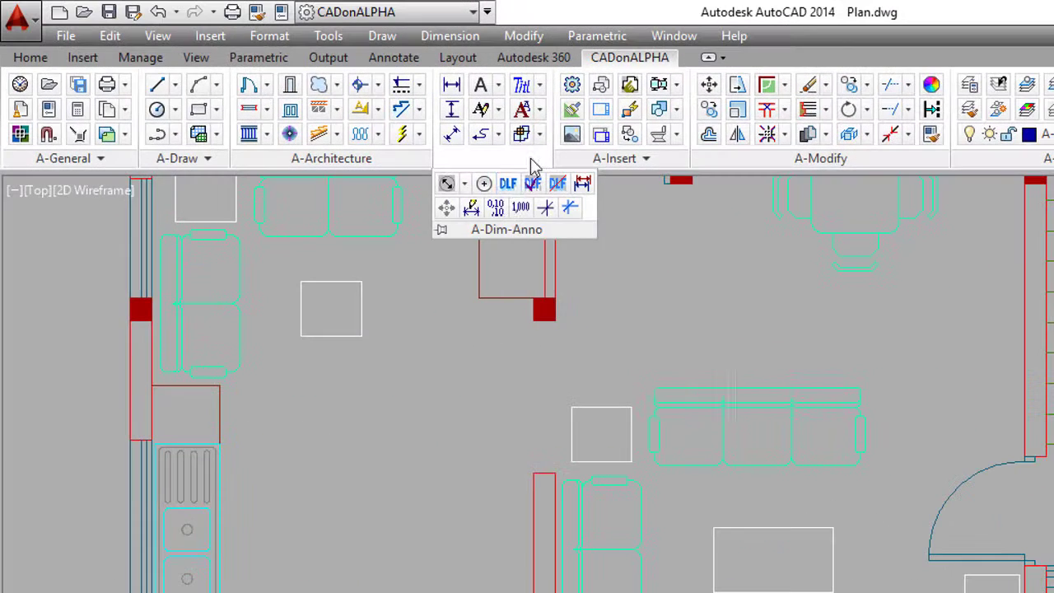
click(445, 215)
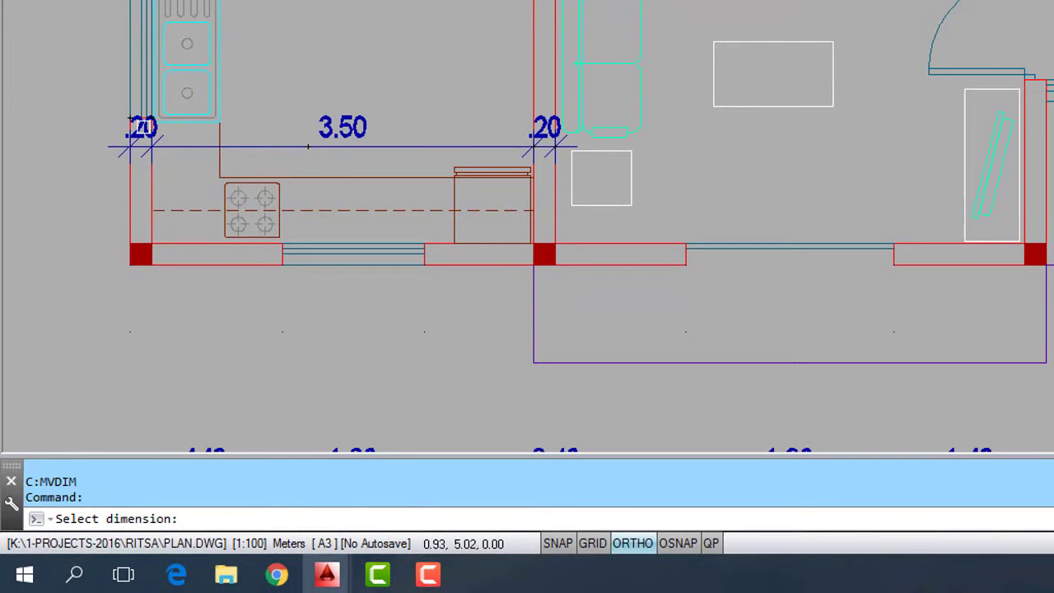
click(147, 127)
key(Escape)
key(Return)
click(545, 128)
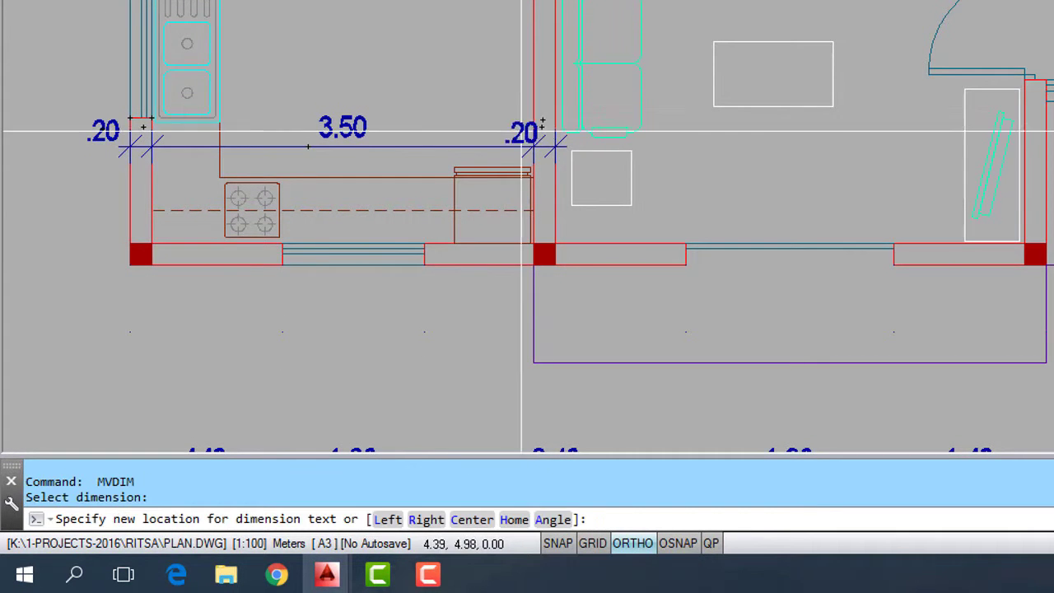
click(510, 128)
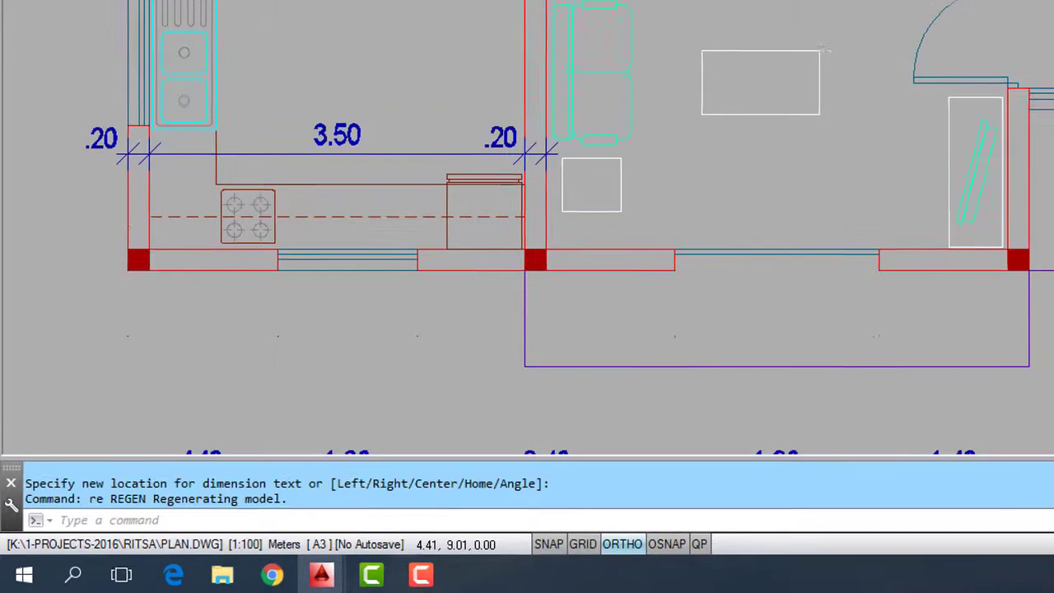
Override the text of the kitchen's inner width dimension with 3.60
click(446, 210)
click(344, 144)
text(3.60)
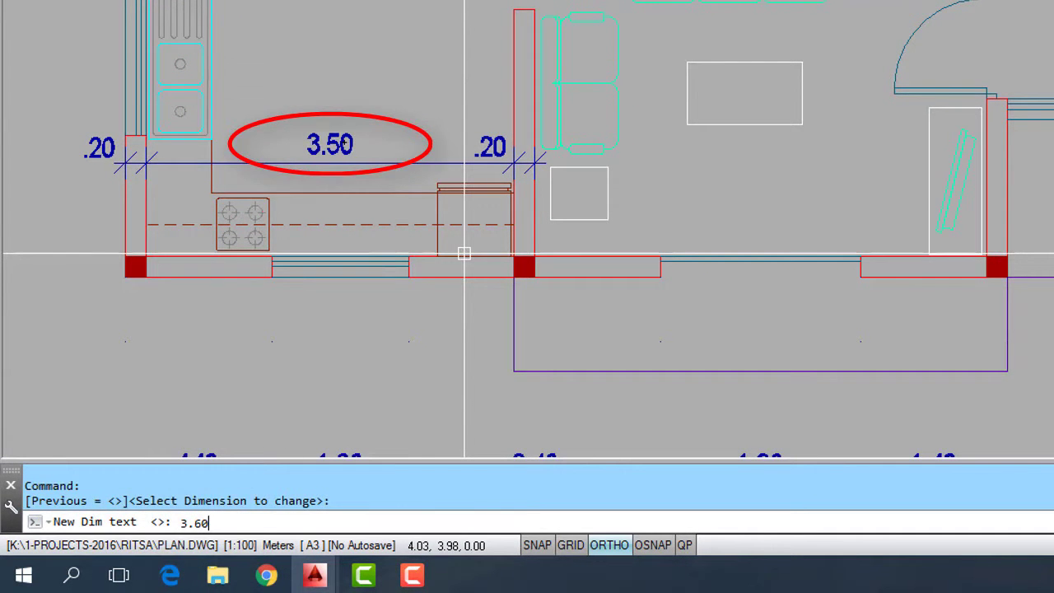
key(Return)
Override the text of the second dimension in the upper string below the plan with 1.50
middle_drag(443, 322, 457, 62)
click(379, 200)
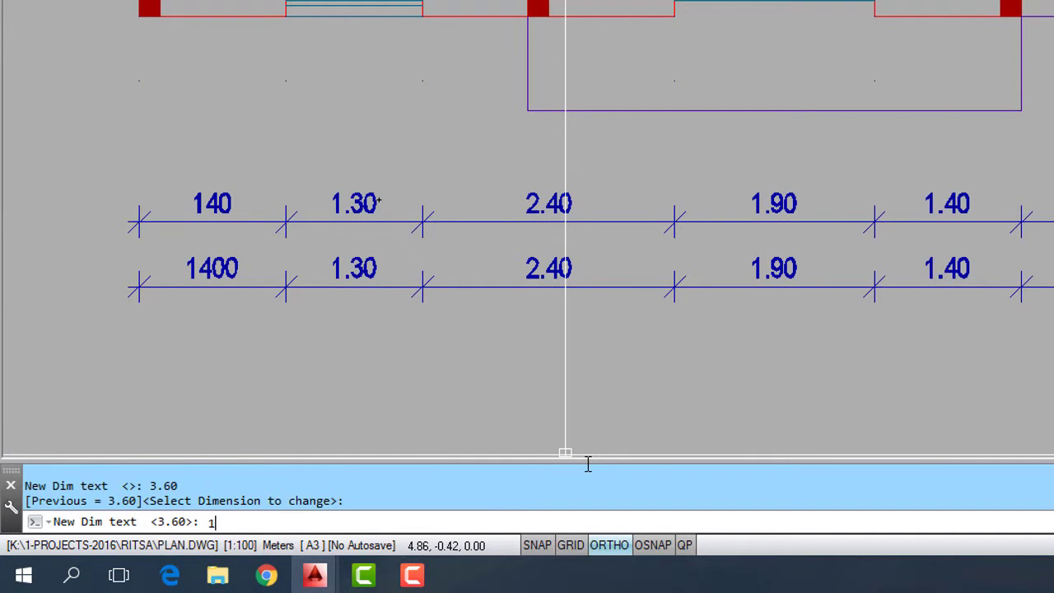
text(1.50)
key(Return)
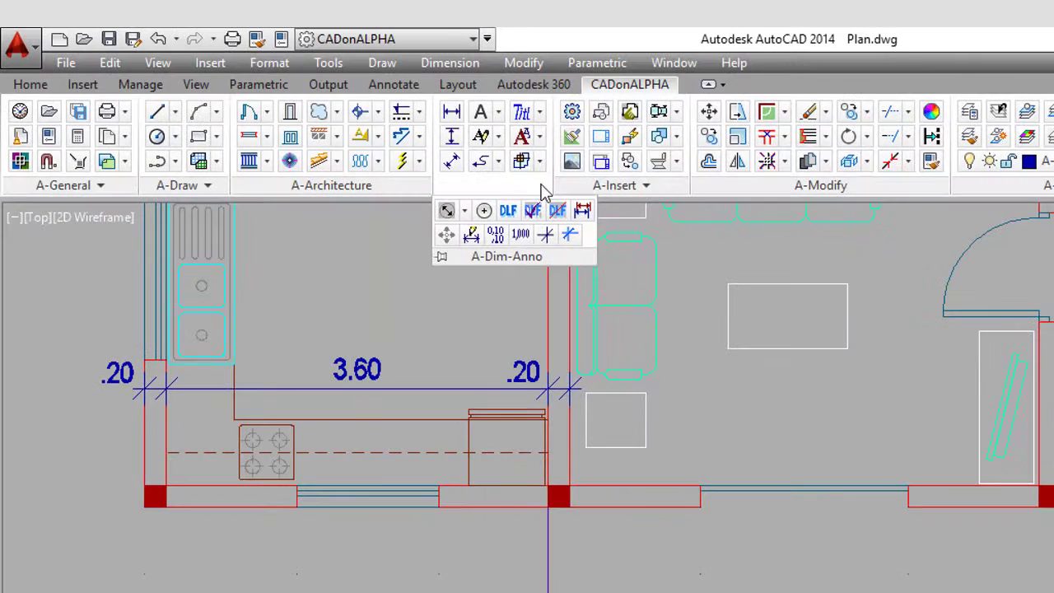
Apply 3 decimal places to the lower string's second dimension and the upper string's third dimension
click(497, 237)
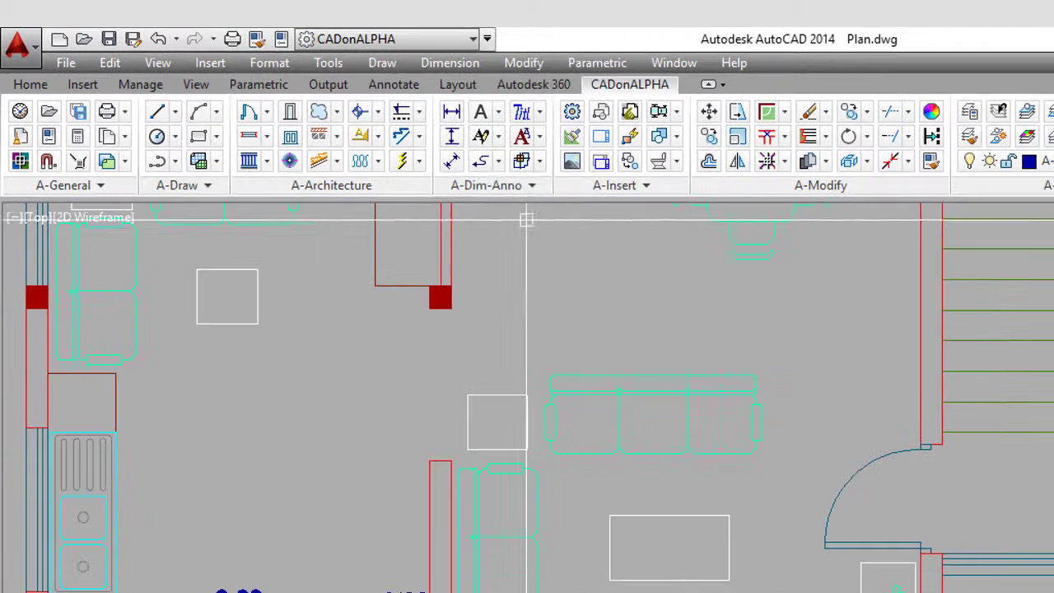
click(498, 185)
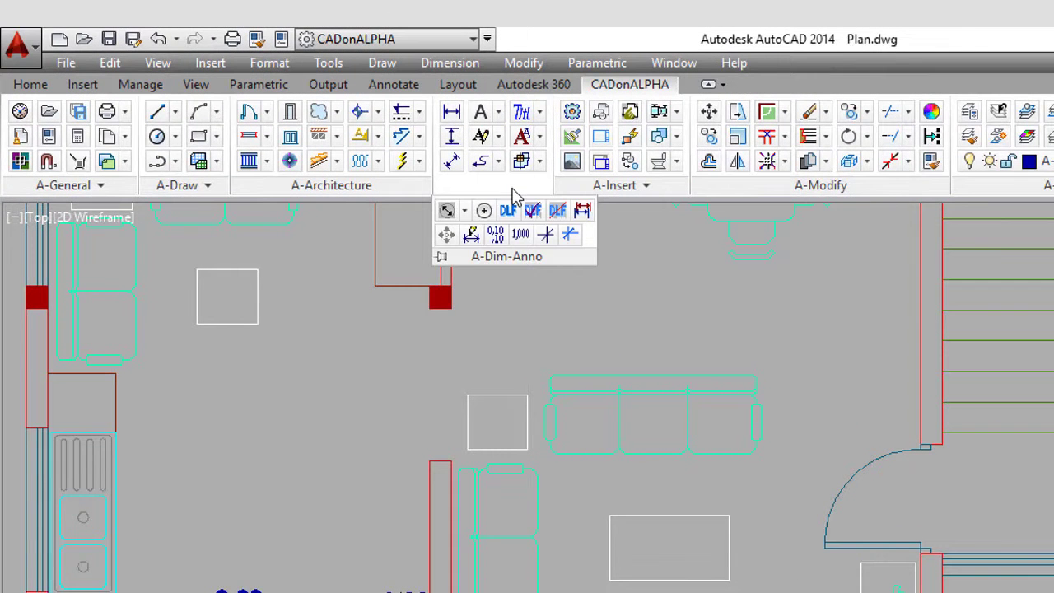
click(496, 235)
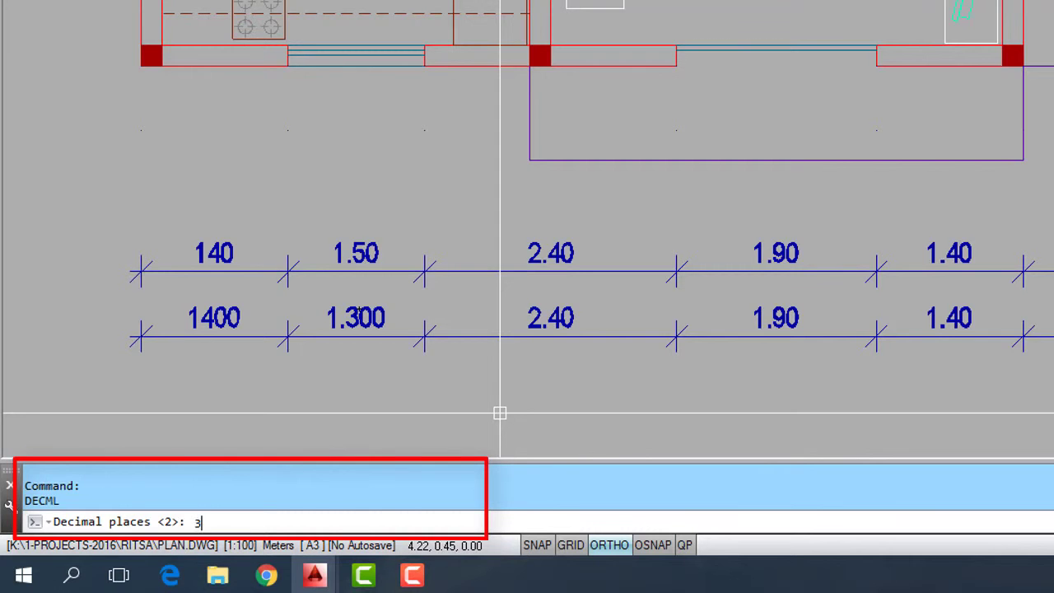
key(Return)
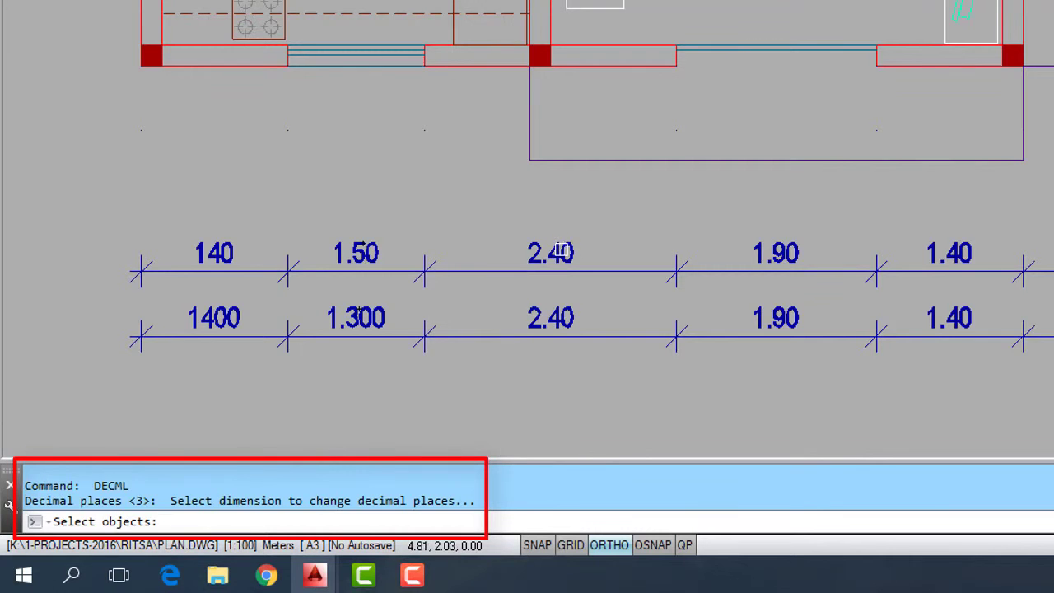
click(560, 278)
key(Return)
key(Escape)
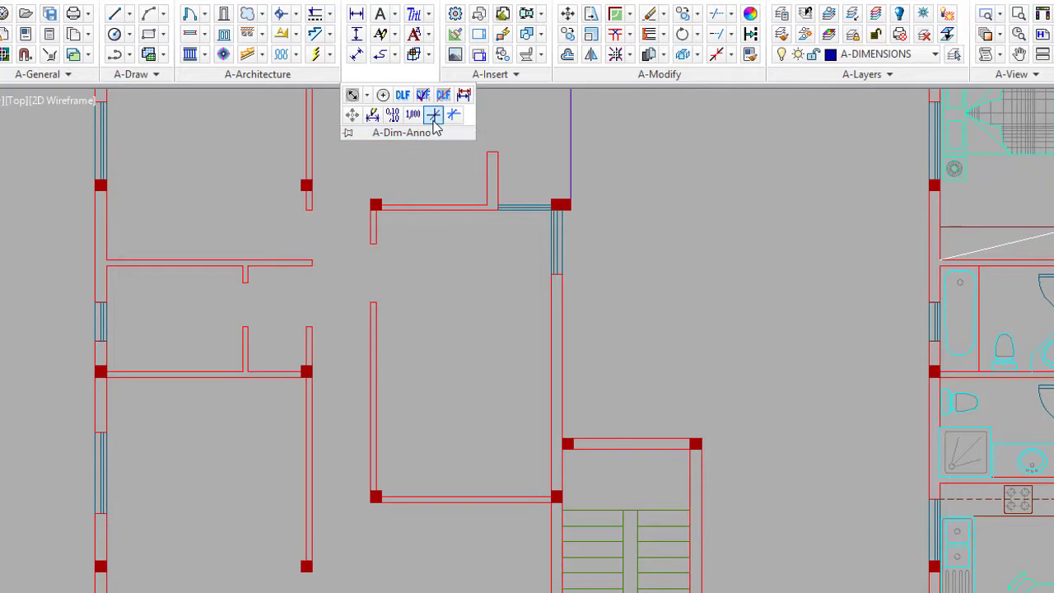
Add a horizontal dimension across the lower-left room with OBLIQUE arrowheads and a second one below it with SMALL arrowheads
click(436, 119)
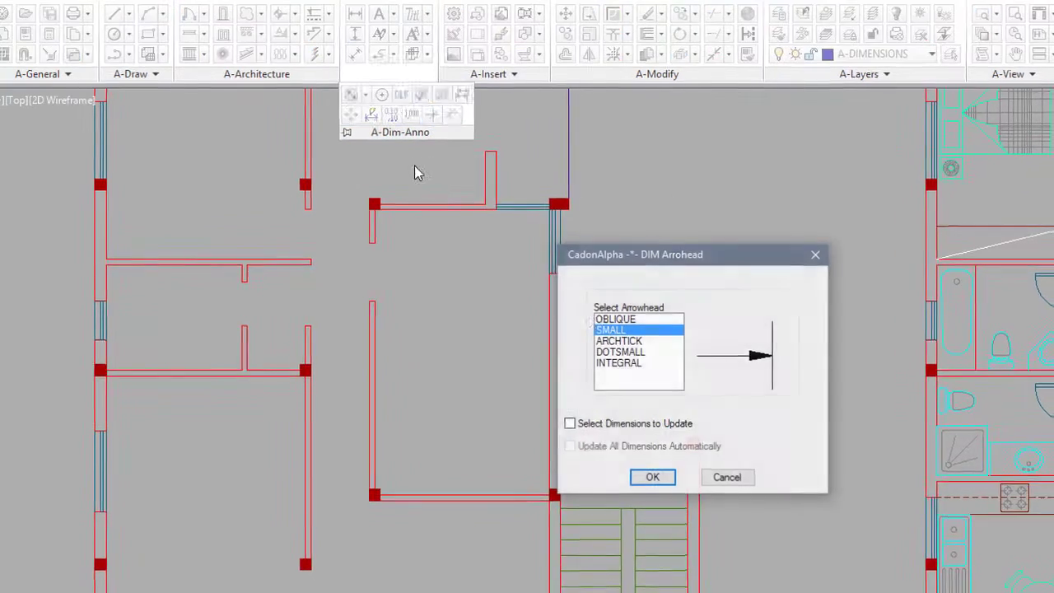
click(594, 305)
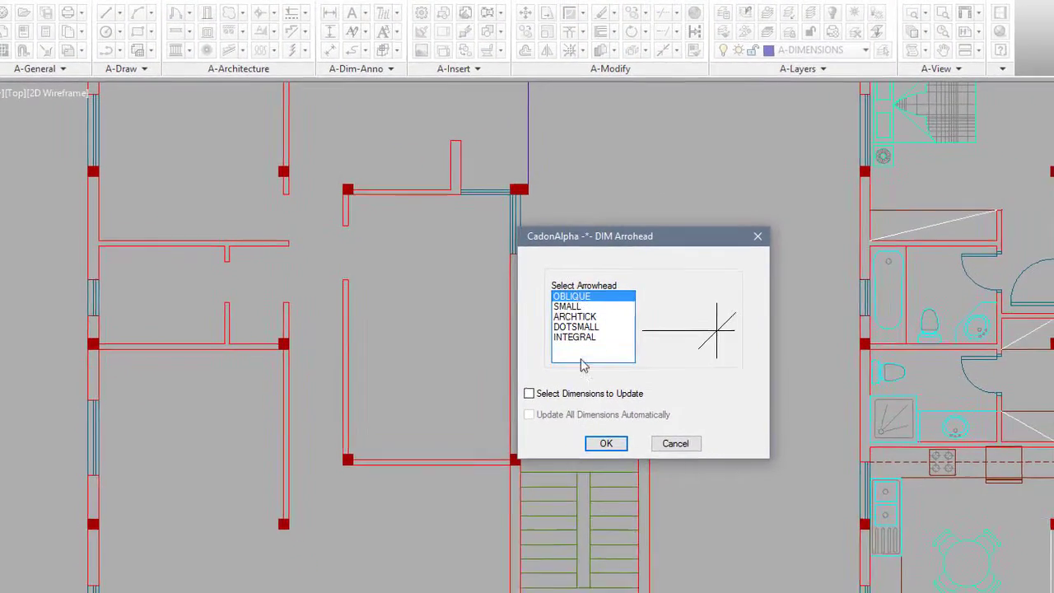
click(620, 453)
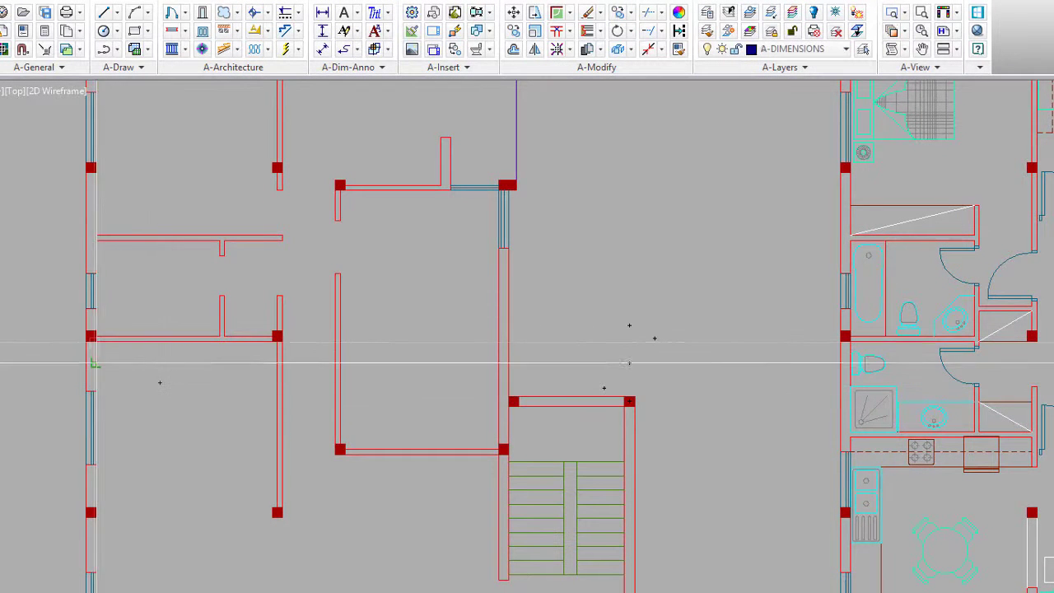
click(95, 362)
click(279, 373)
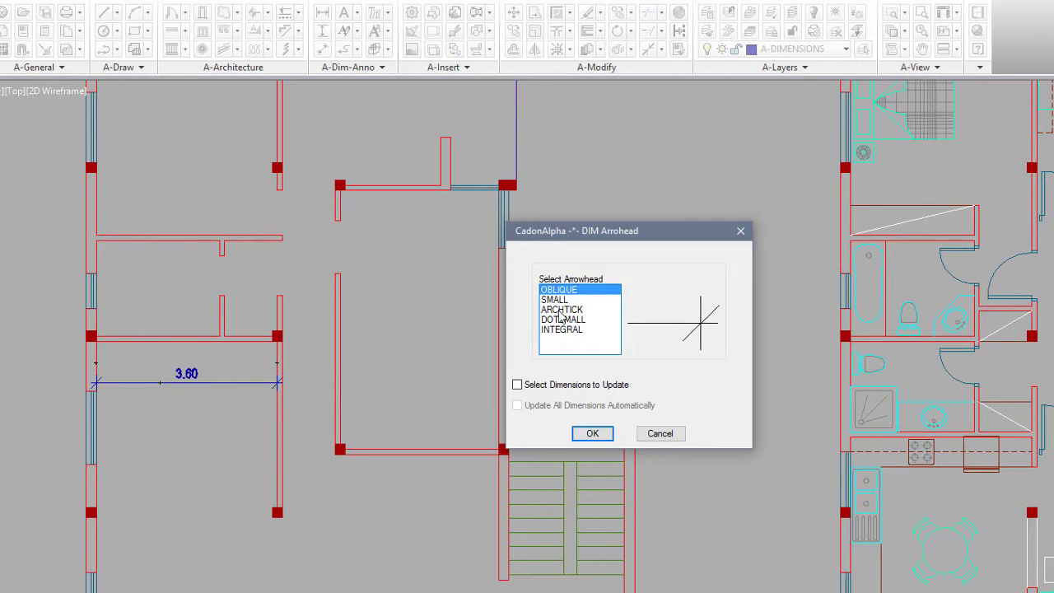
click(600, 434)
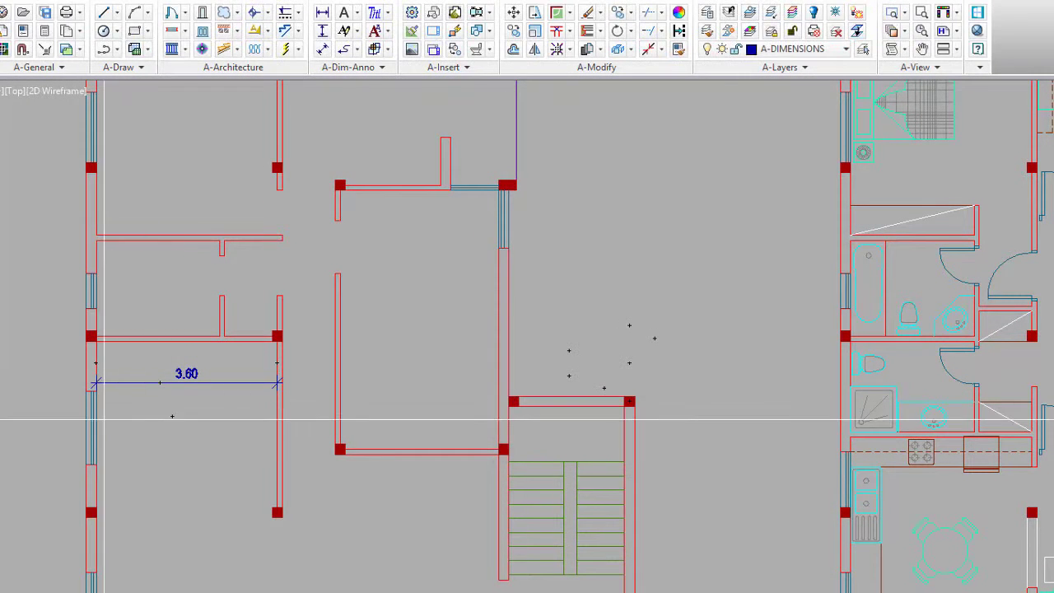
click(272, 418)
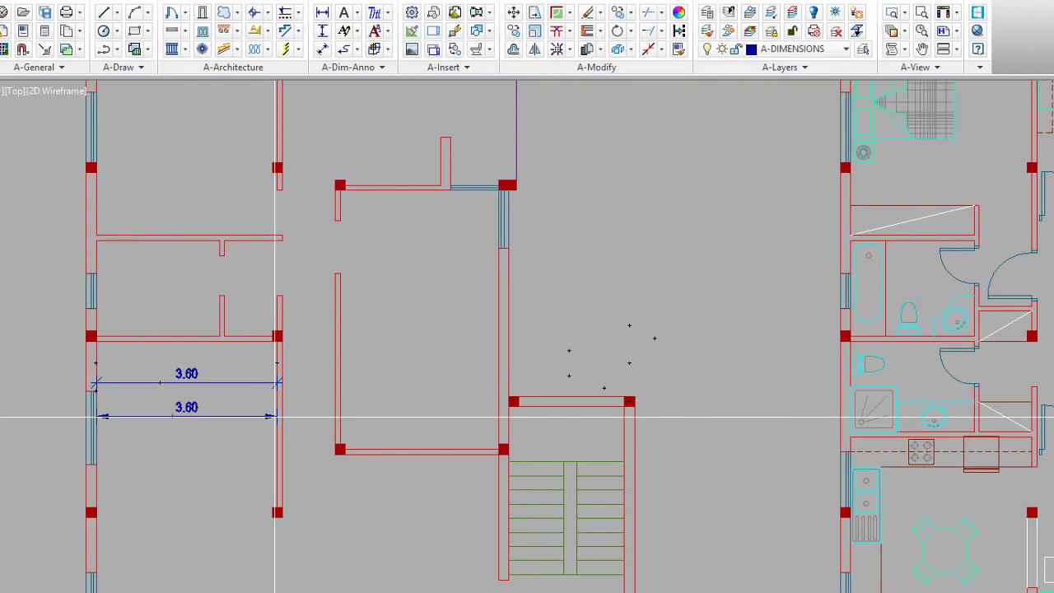
Add a third horizontal dimension across the lower-left room with ARCHTICK arrowheads and a fourth one below it with DOTSMALL arrowheads
click(361, 68)
click(391, 103)
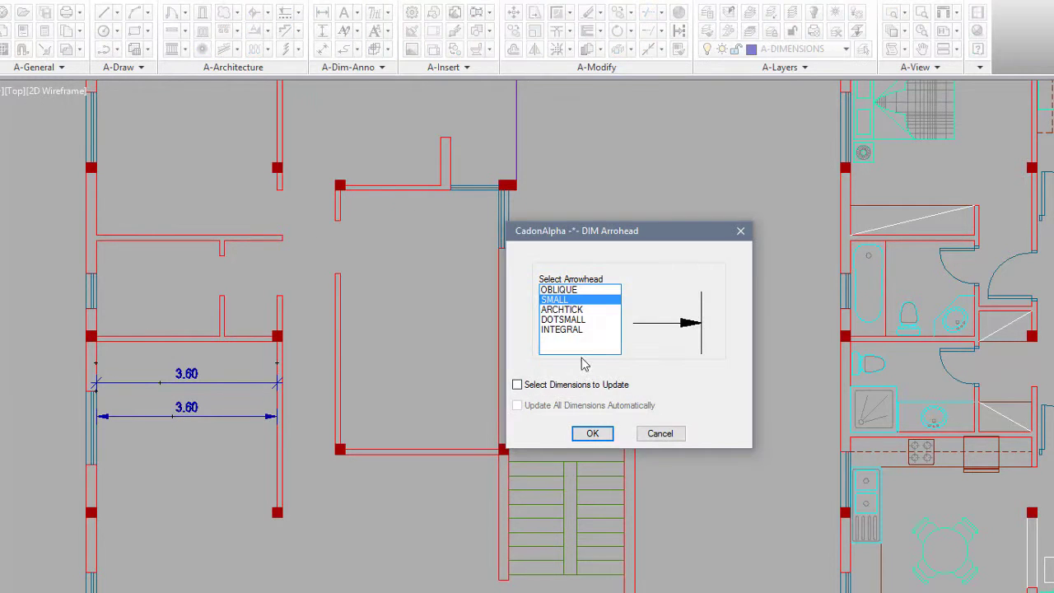
click(584, 436)
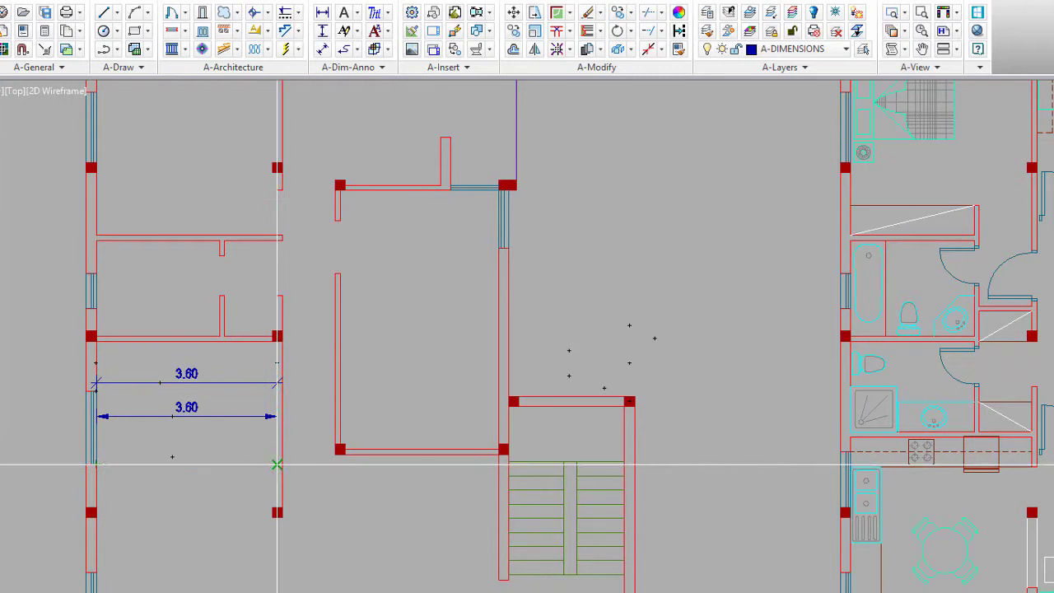
click(277, 465)
click(382, 66)
click(409, 104)
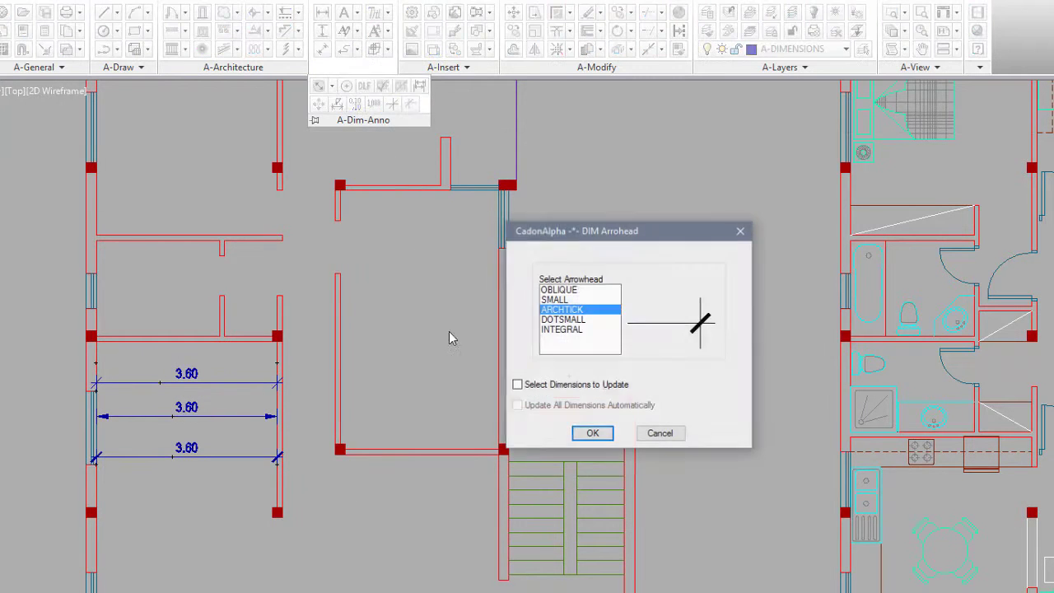
click(593, 434)
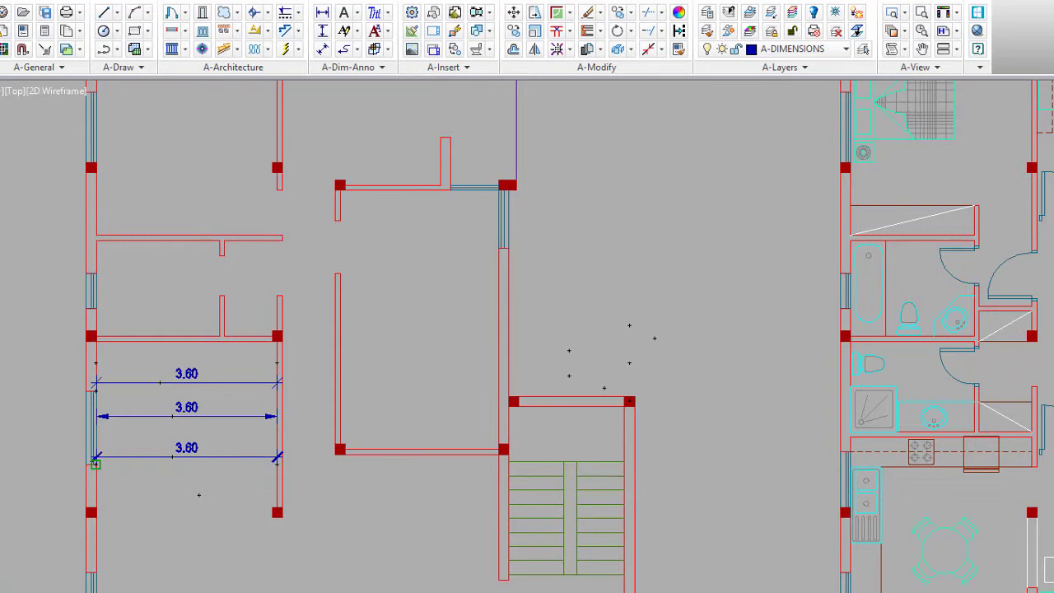
click(279, 493)
Add a fifth horizontal dimension below the others in the lower-left room with INTEGRAL arrowheads
click(349, 67)
click(409, 104)
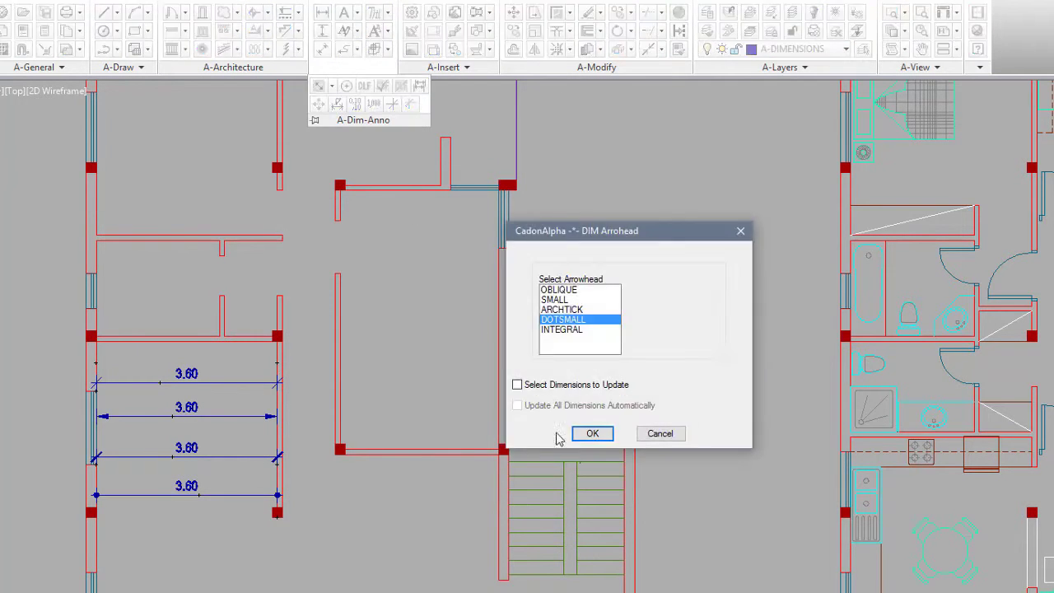
click(592, 434)
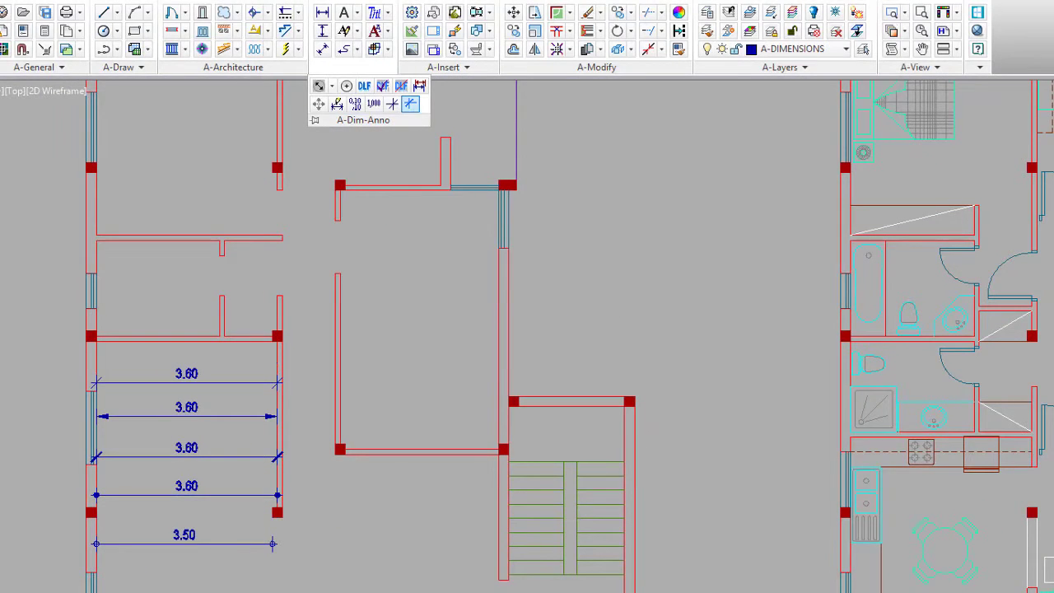
Run the arrowhead update on all five stacked dimensions of the lower-left room
click(410, 107)
click(246, 569)
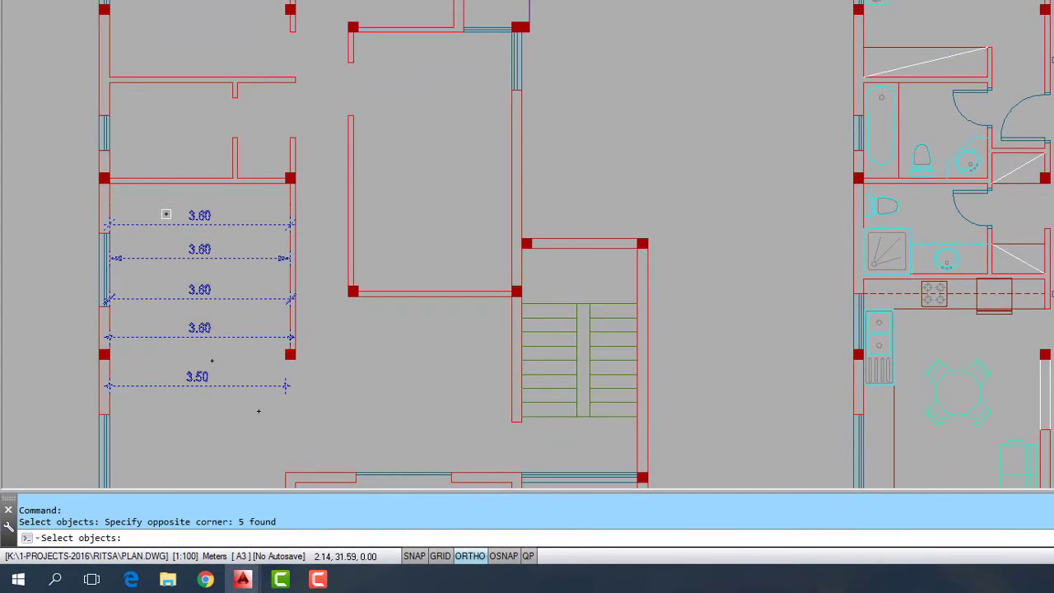
key(Return)
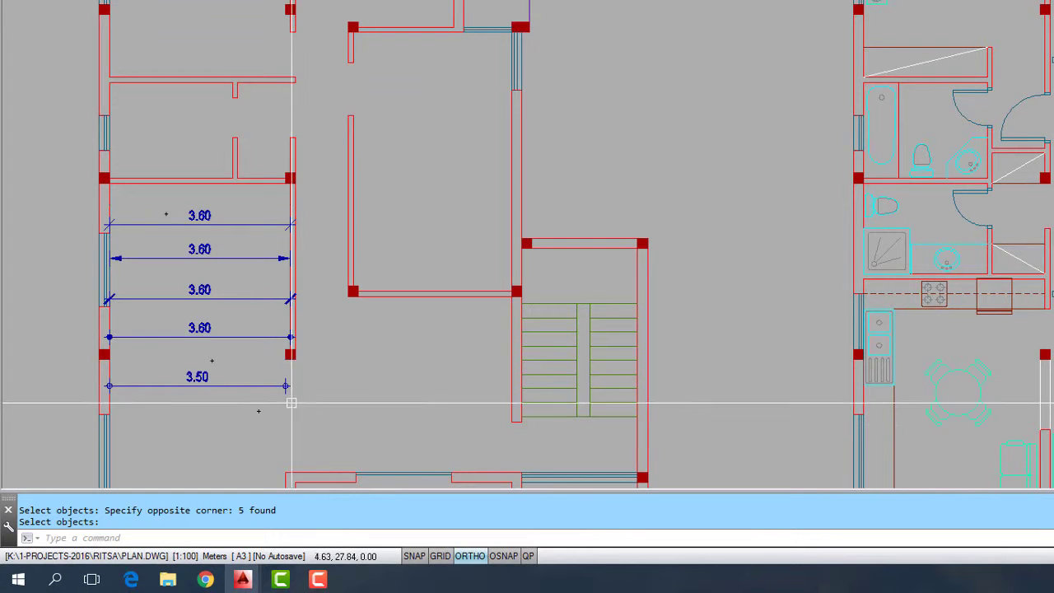
Start a new dimension with 2 decimal places and set its line location between the kitchen wall and the upper dimension string
key(Return)
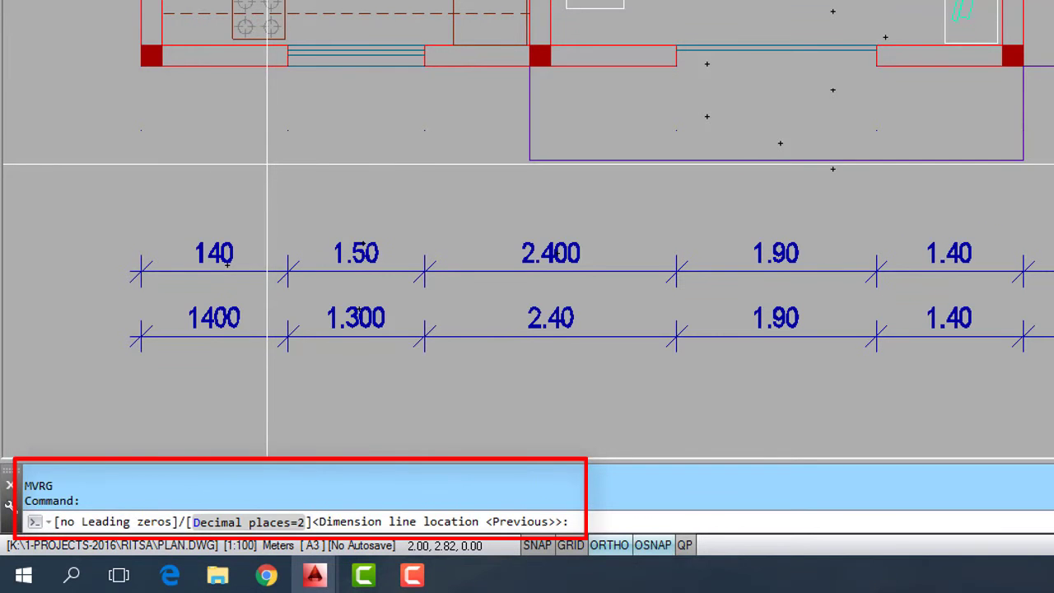
key(Return)
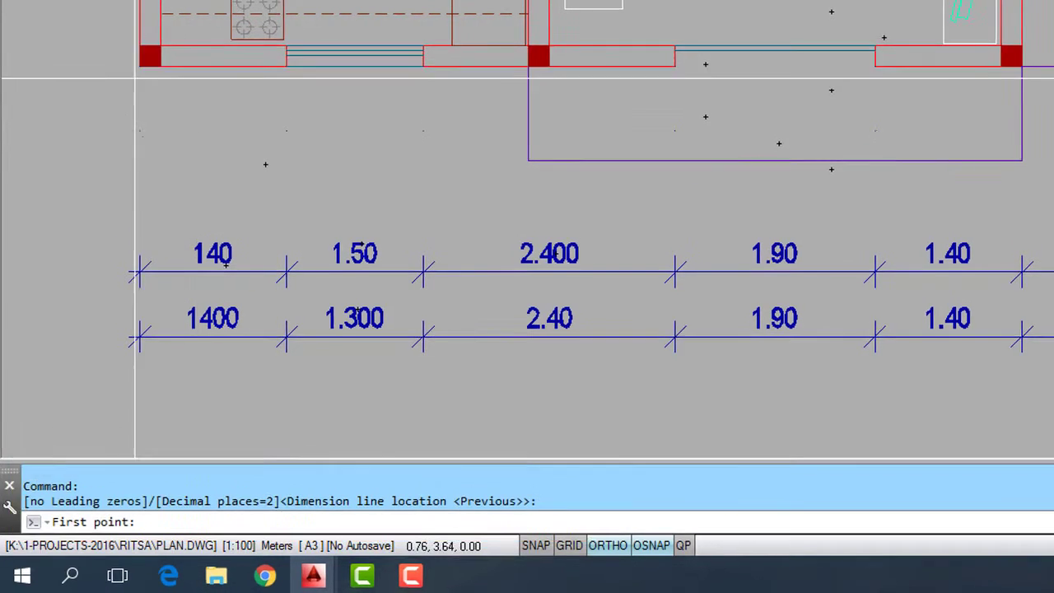